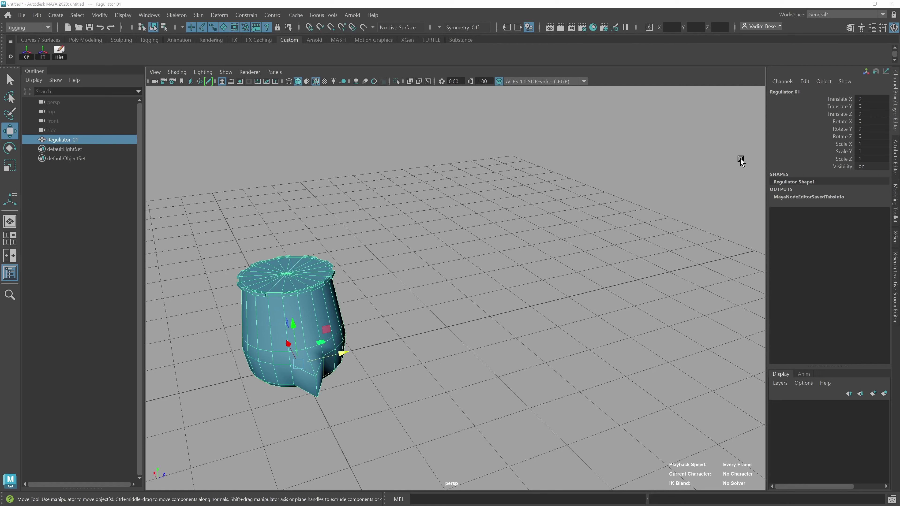
Undo a trial drag of the knob along Z, then set its Translate Z to 3.2
drag(382, 350, 561, 347)
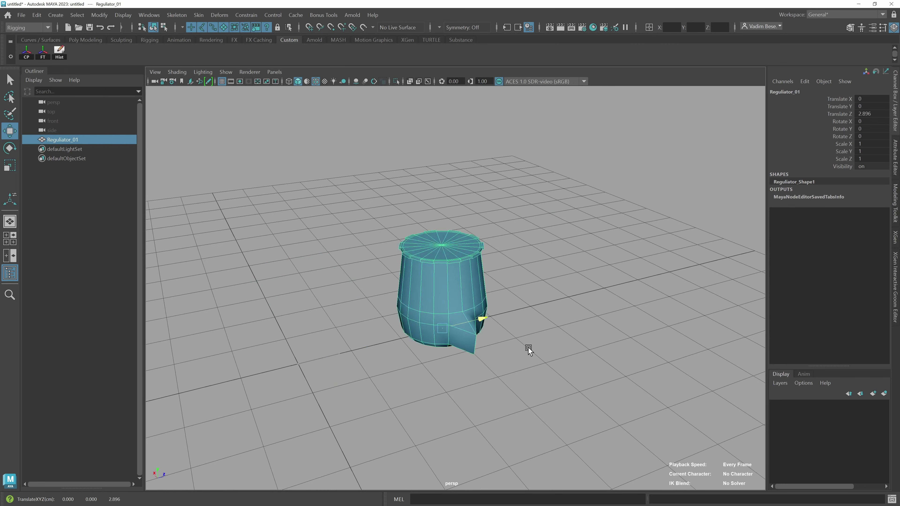
key(ctrl+z)
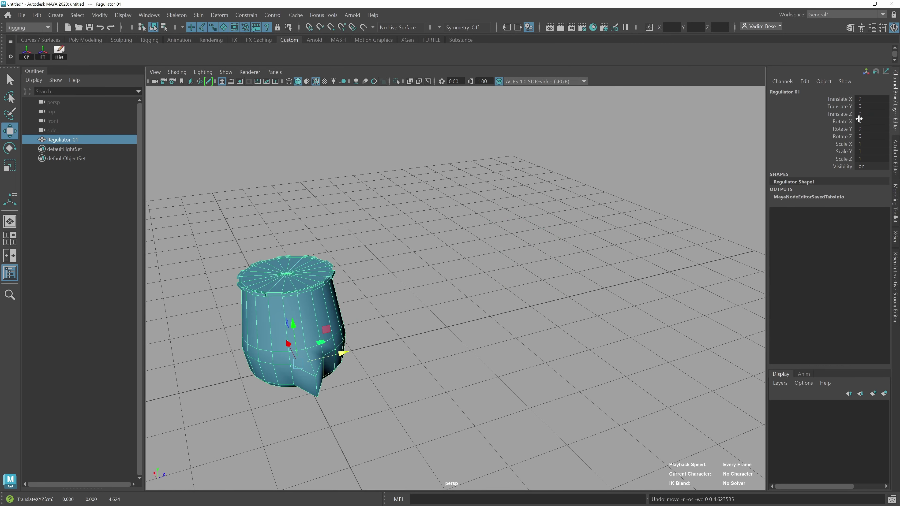
click(875, 113)
text(3.2)
key(Return)
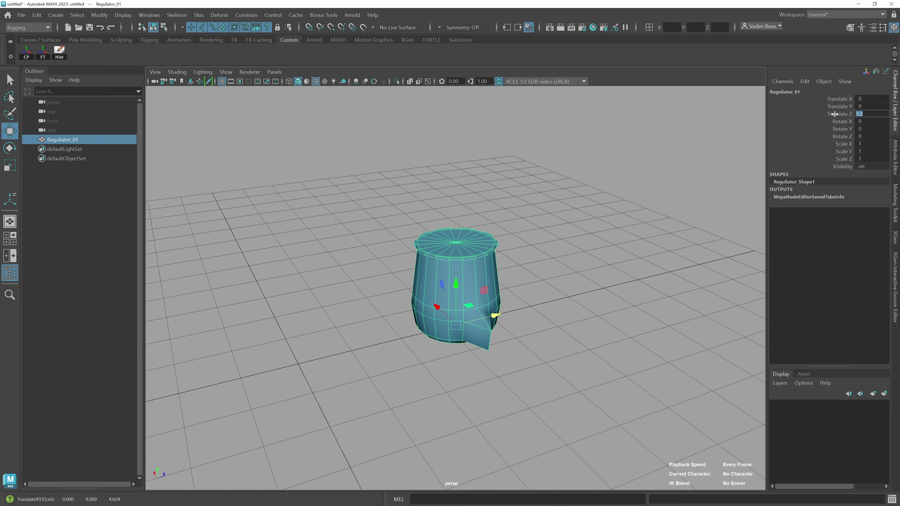
Change Translate Z to 1.254, then double it with *=2 to 2.508
text(1.)
key(Return)
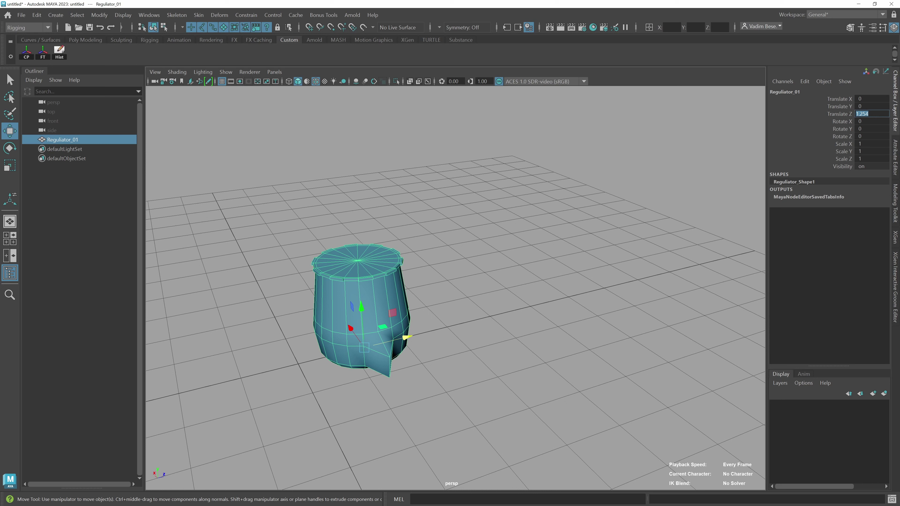
drag(861, 114, 894, 117)
key(BackSpace)
text(2.508)
key(Return)
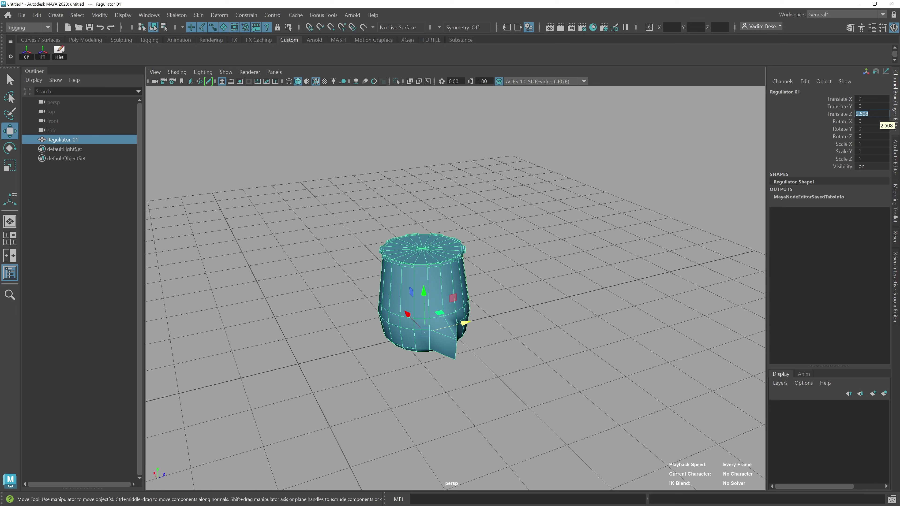
Halve Translate Z to 1.254, add then subtract 5, and finally set it to 0
text(/=2)
key(Return)
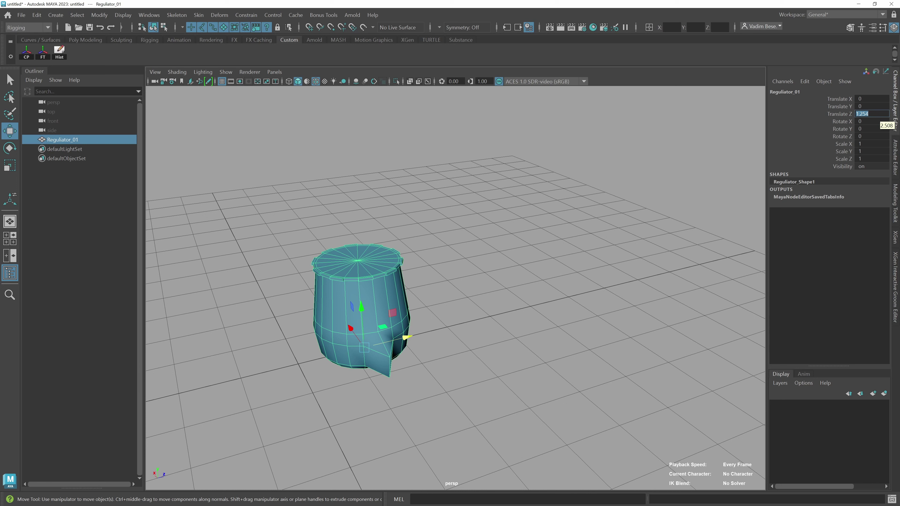
text(+=5)
key(Return)
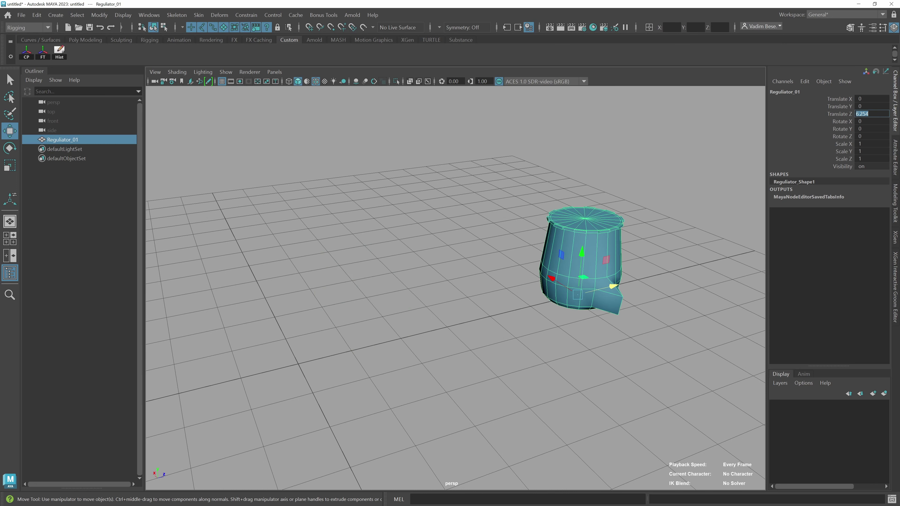
text(-=5)
key(Return)
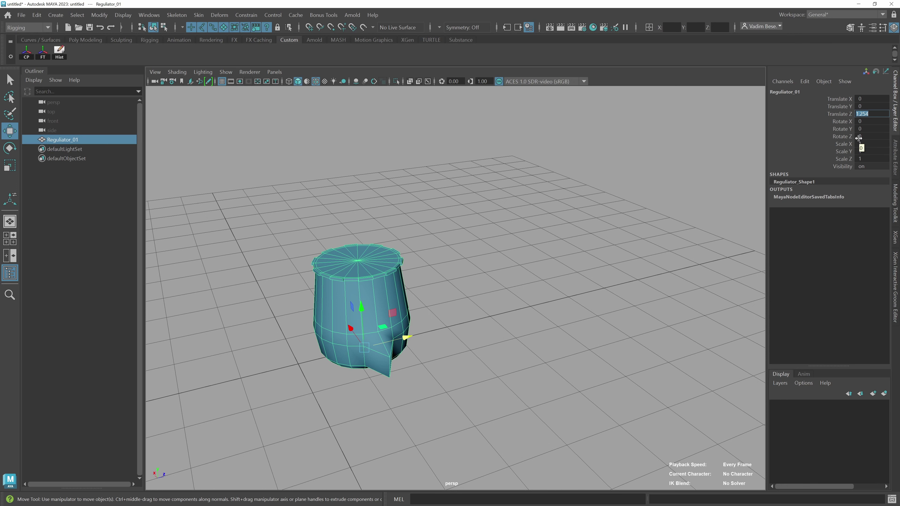
text(0)
key(Return)
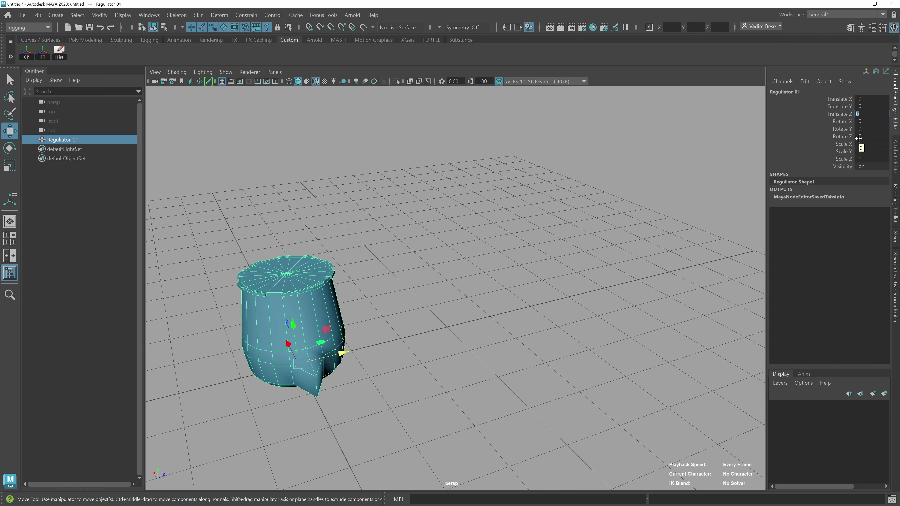
mouse_move(553, 328)
alt+mouse_down()
mouse_move(515, 309)
mouse_move(520, 313)
mouse_move(477, 315)
alt+mouse_up()
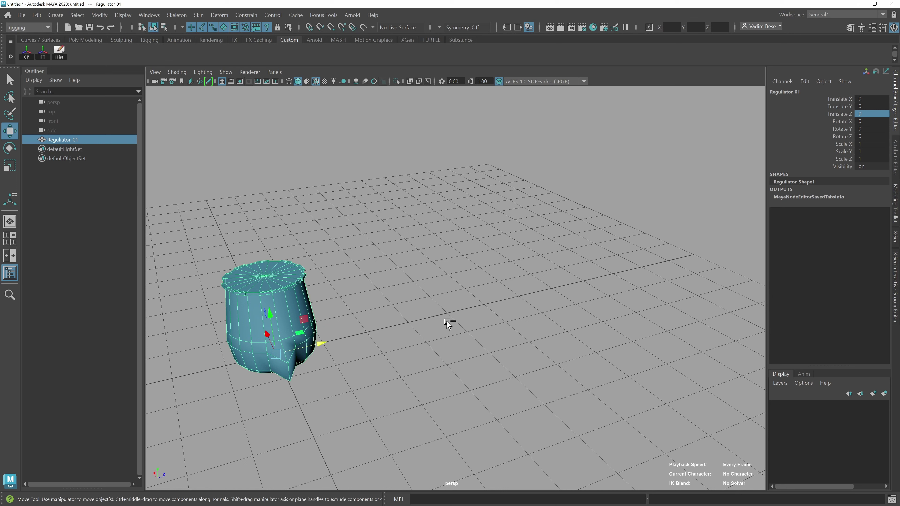
Duplicate the knob, move the copy to Z 2.493, and repeat with Shift+D up to Reguliator_08
key(ctrl+d)
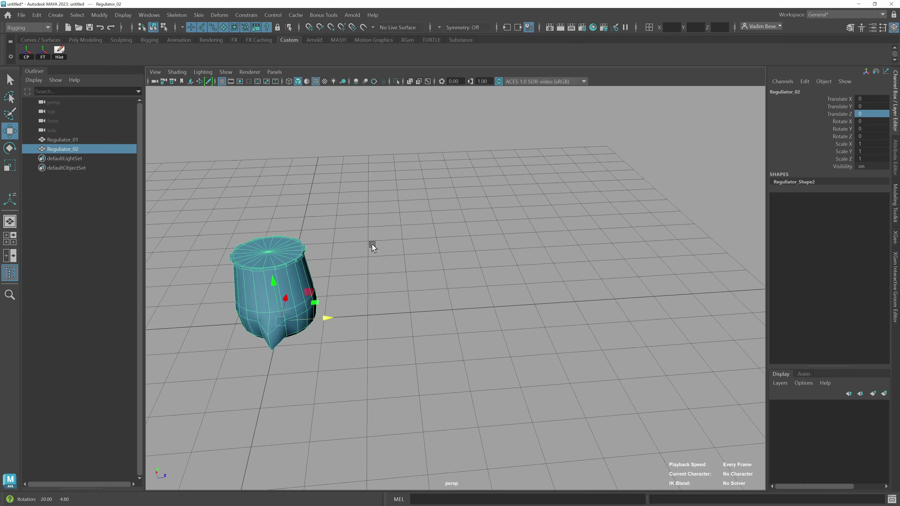
alt+drag(372, 245, 387, 241)
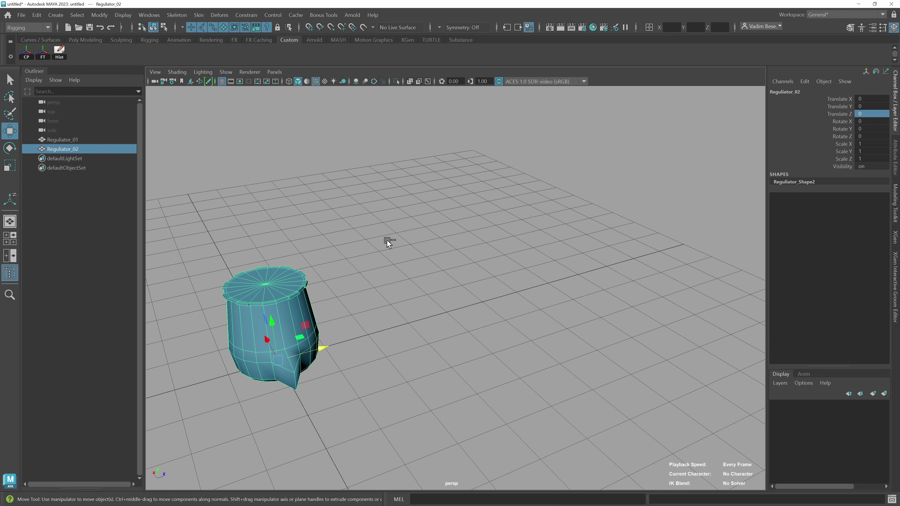
key(ctrl+d)
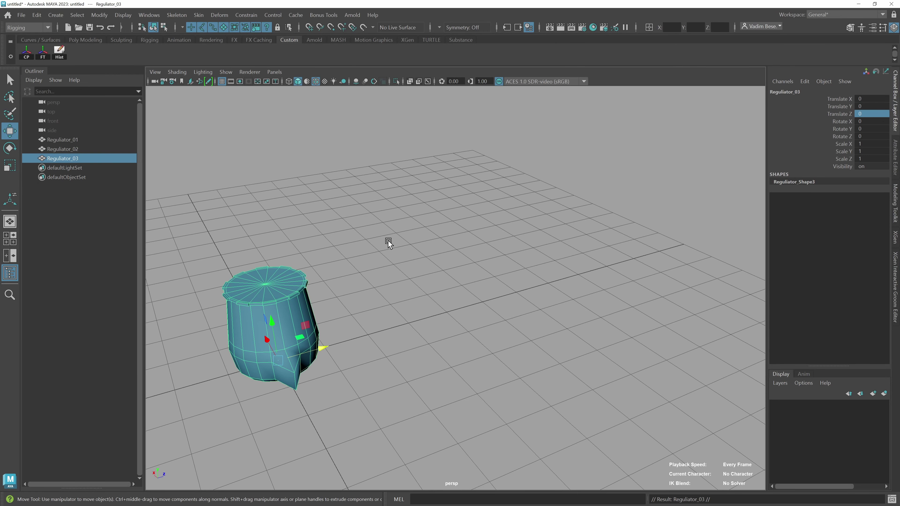
key(ctrl+z)
key(ctrl+z)
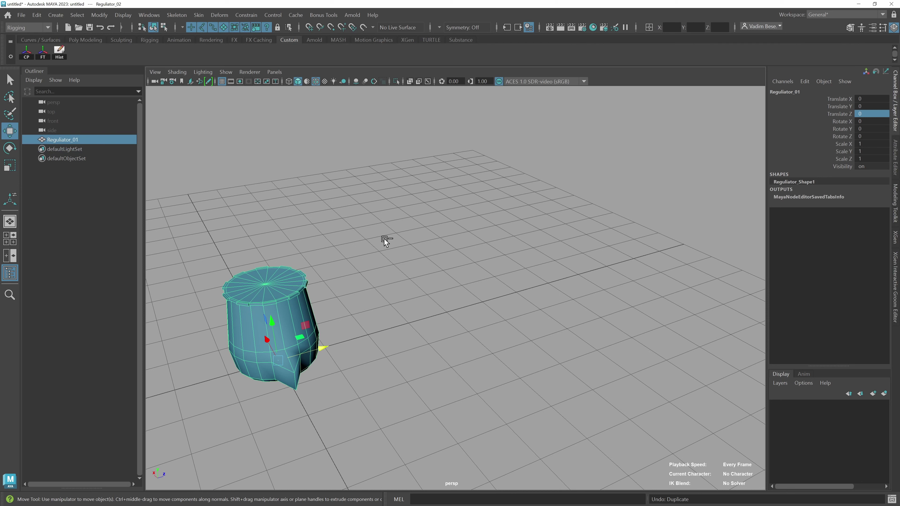
key(ctrl+d)
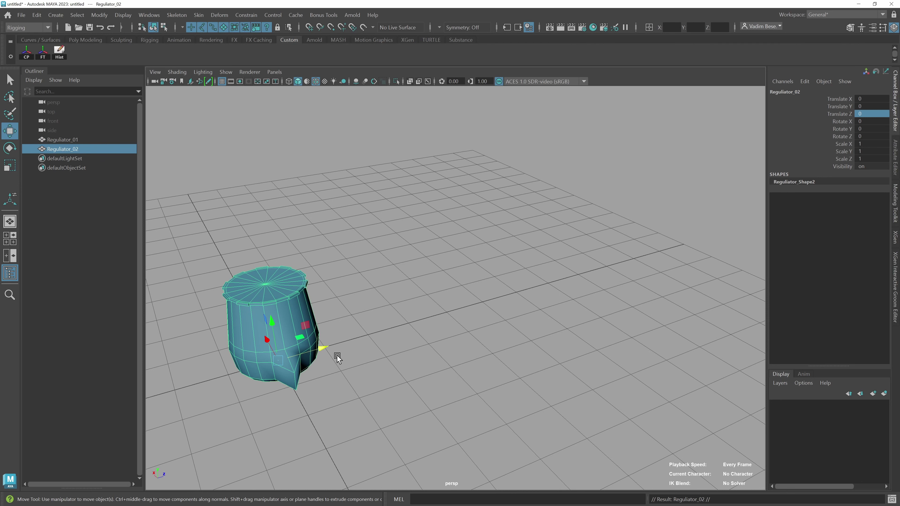
drag(320, 348, 426, 327)
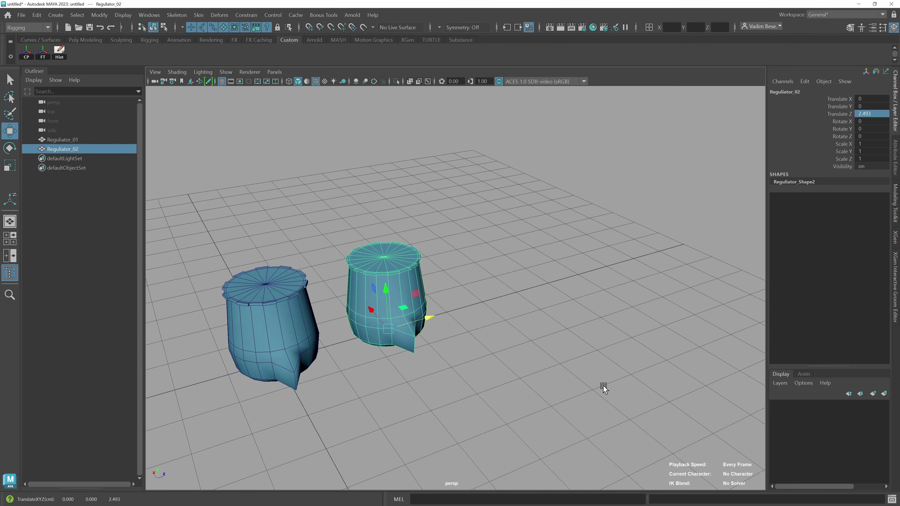
key(shift+d)
key(shift+d)
key(shift+d)
key(shift+d)
key(shift+d)
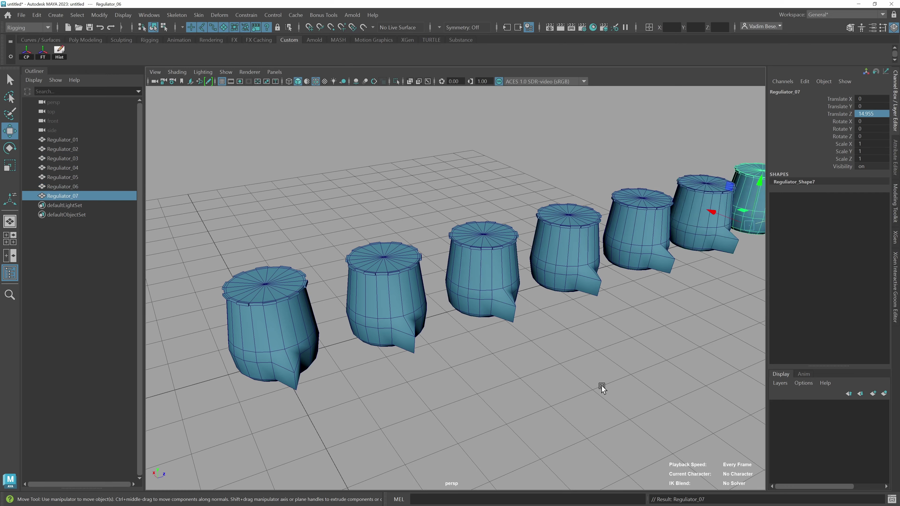
key(shift+d)
Zoom out over the row and box-select all eight knobs
scroll(538, 327, down, 3)
scroll(537, 335, down, 3)
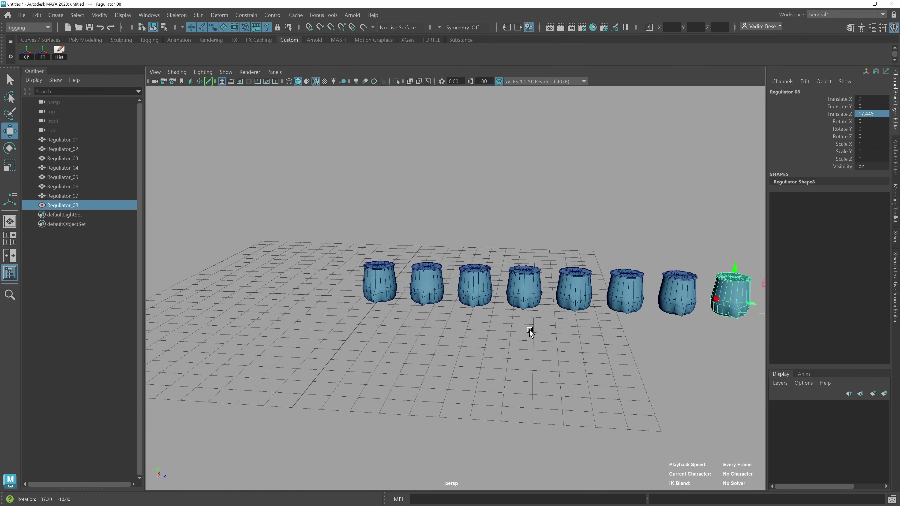
mouse_move(537, 335)
alt+mouse_down()
mouse_move(545, 333)
mouse_move(517, 348)
alt+mouse_up()
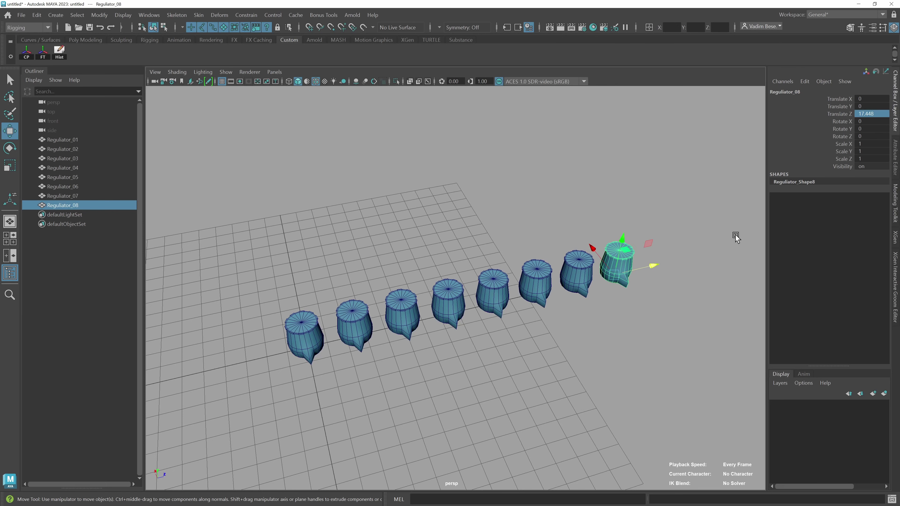
mouse_move(631, 186)
alt+mouse_down()
mouse_move(508, 337)
mouse_move(537, 323)
alt+mouse_up()
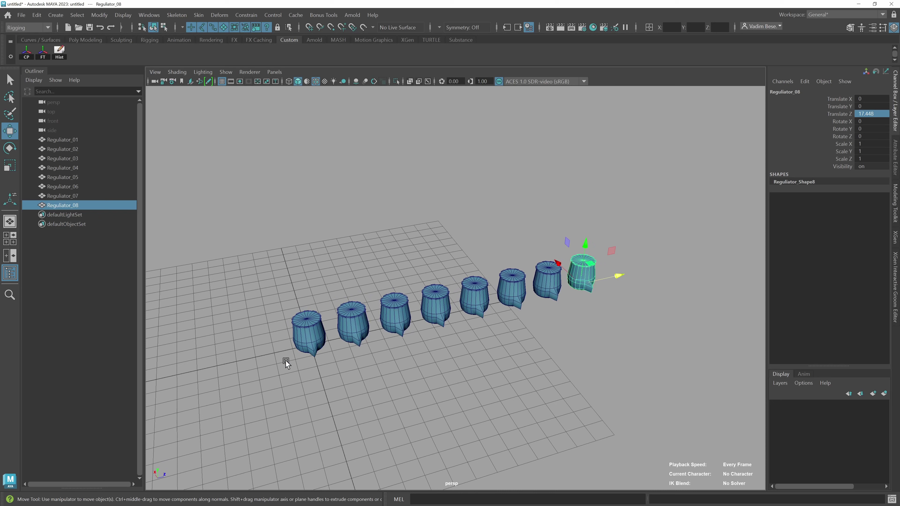
drag(286, 361, 649, 237)
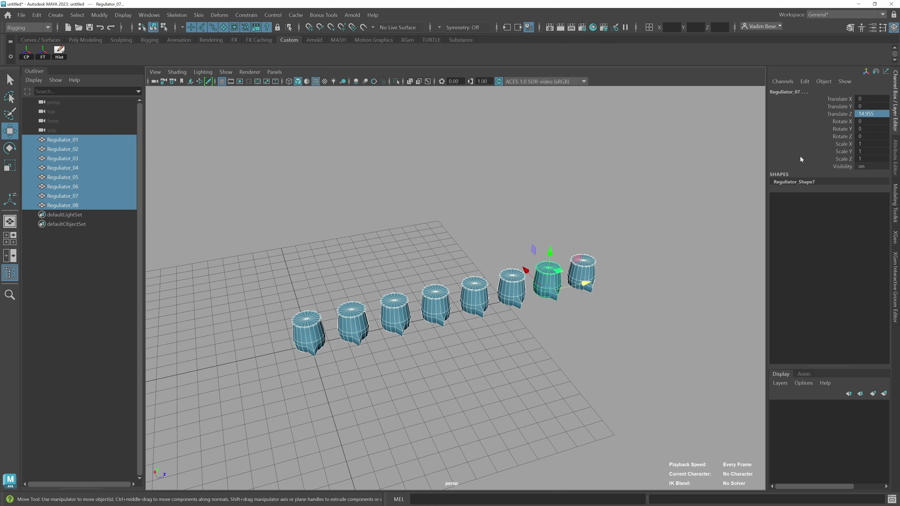
Reselect all eight knobs and start a new entry on their Translate Z channel
click(667, 292)
click(592, 276)
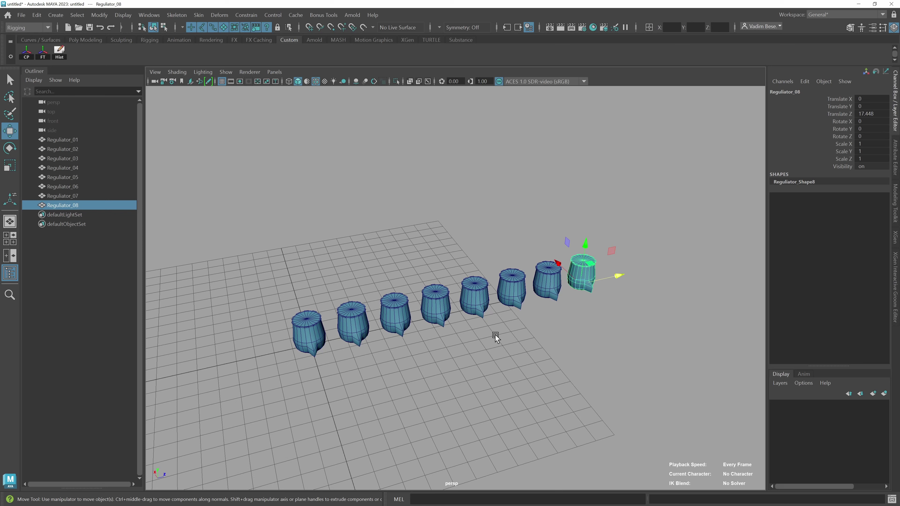
click(423, 314)
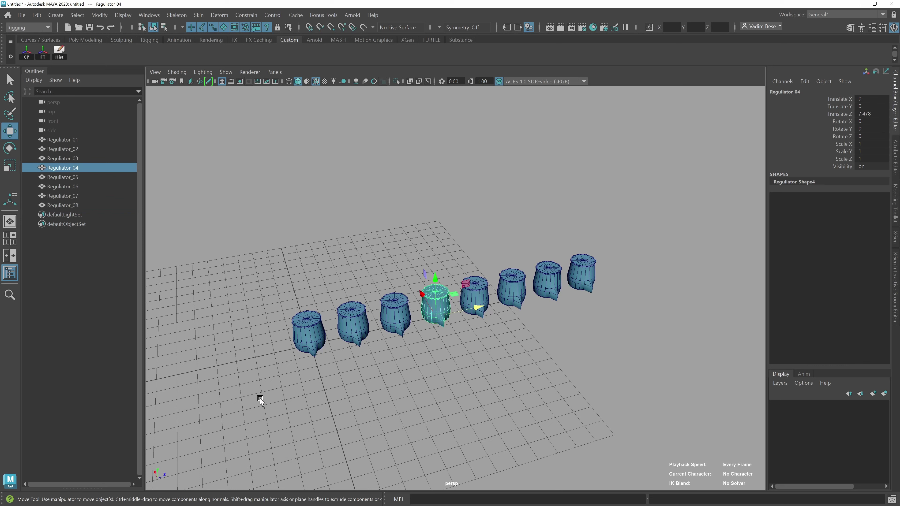
drag(260, 400, 687, 238)
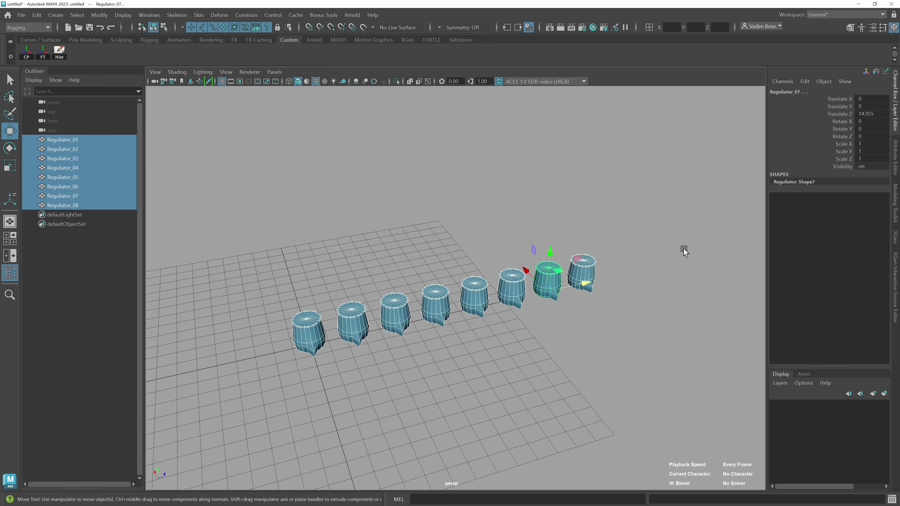
click(835, 116)
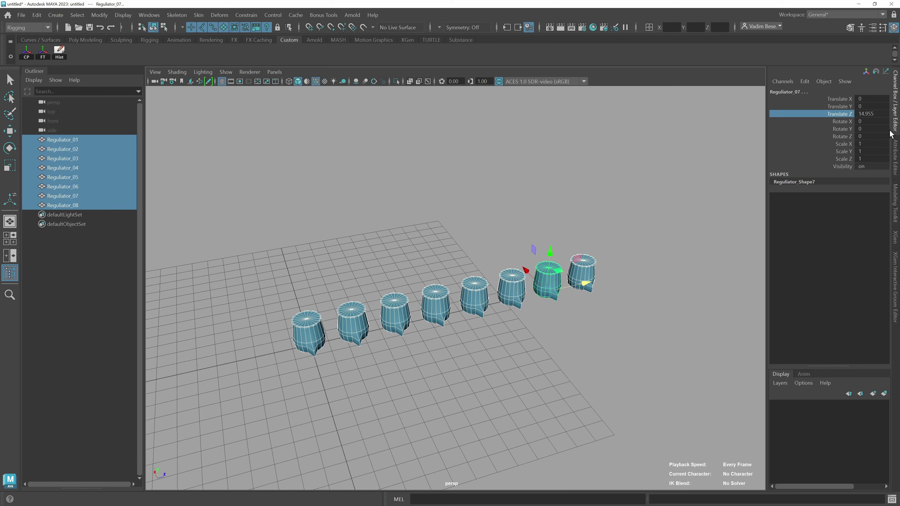
double_click(840, 115)
text(l(20))
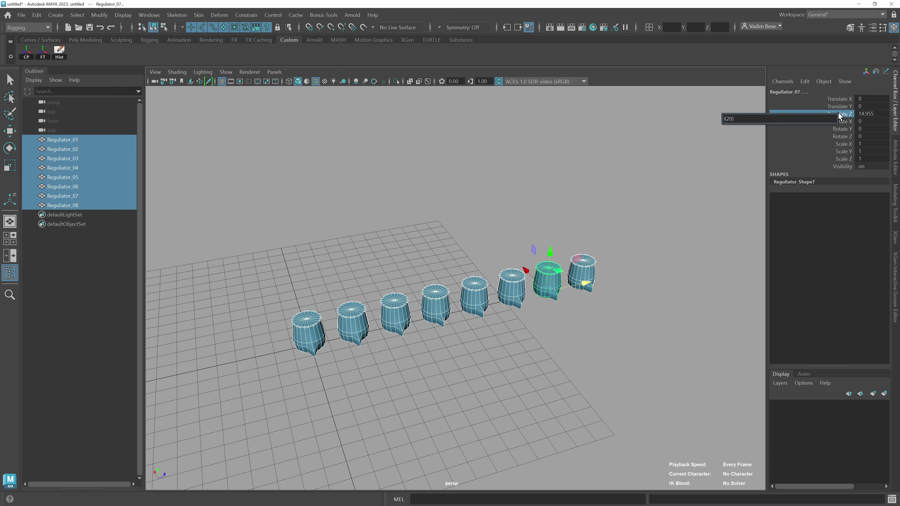
Apply the l(20) Translate Z spread, then reselect all eight Reguliator knobs
key(Return)
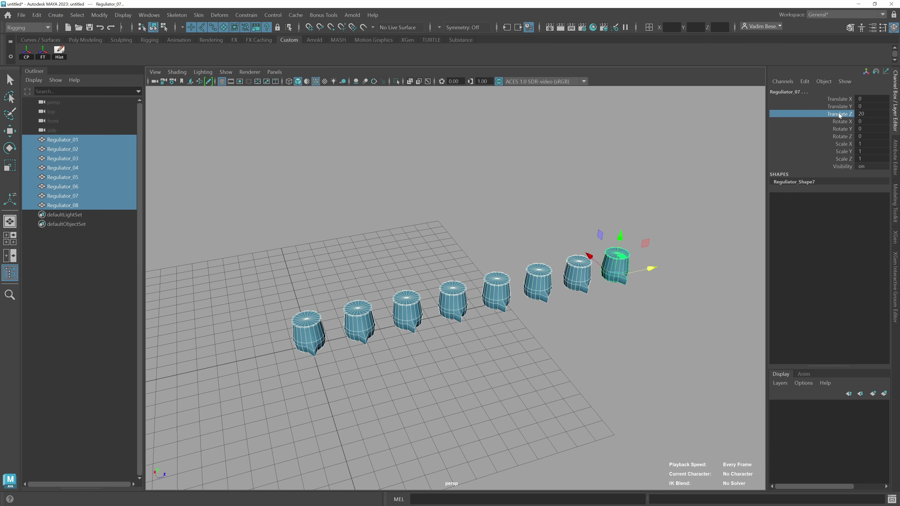
alt+drag(499, 355, 501, 357)
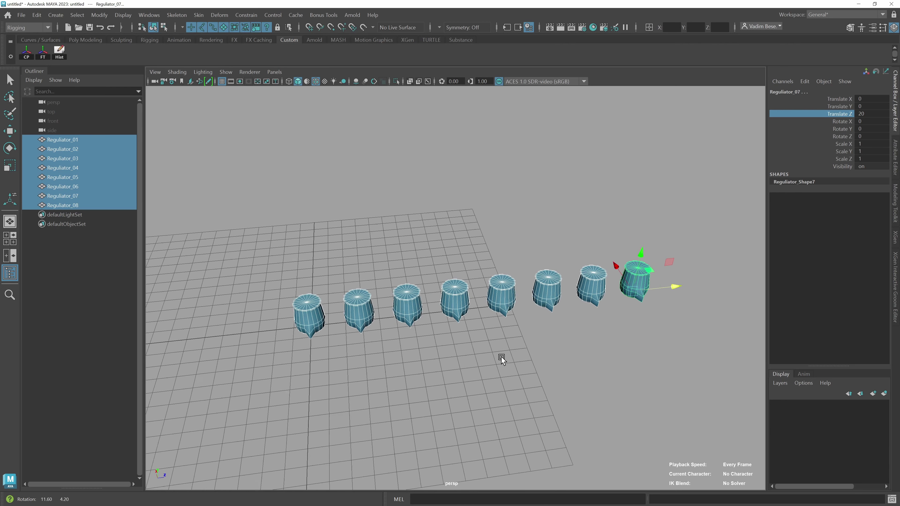
click(635, 347)
click(637, 290)
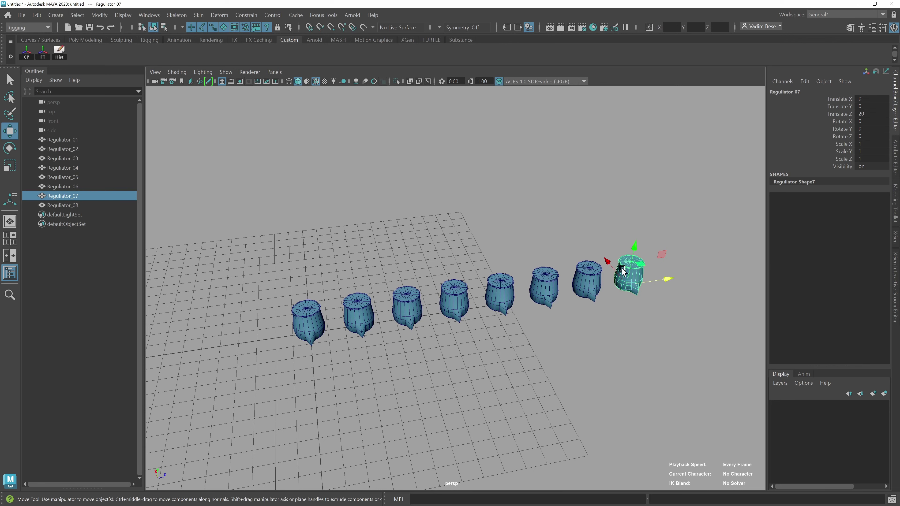
alt+right_drag(628, 277, 658, 354)
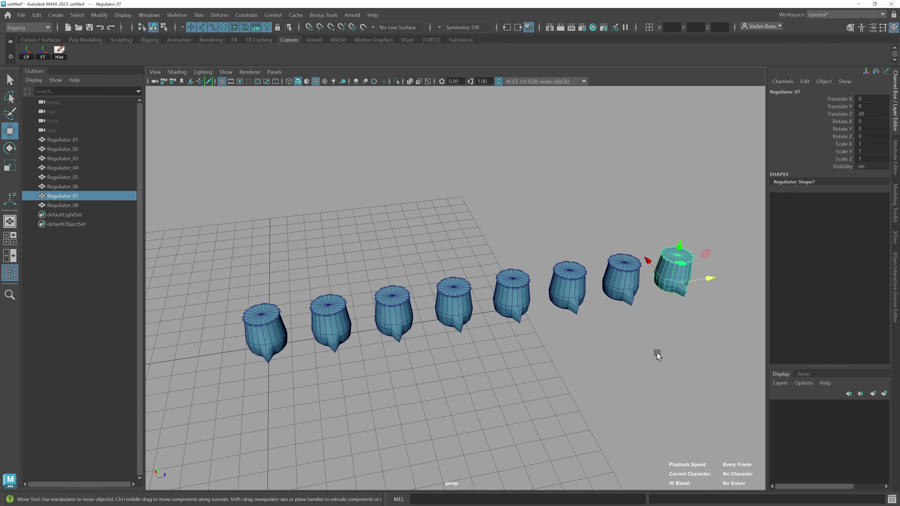
mouse_move(657, 355)
alt+mouse_down()
mouse_move(577, 342)
mouse_move(622, 334)
alt+mouse_up()
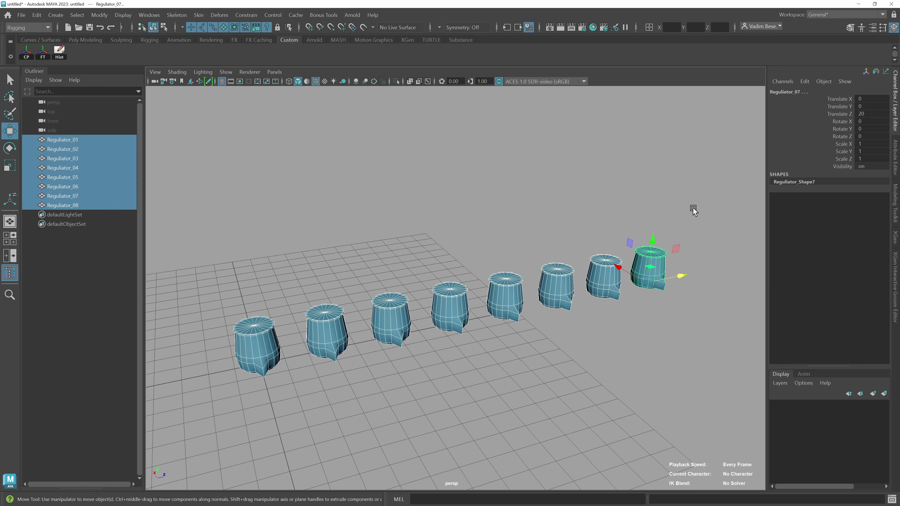
drag(218, 404, 694, 211)
Enter l(10,20) and then l(20) on Translate Z to space the knobs evenly
click(840, 114)
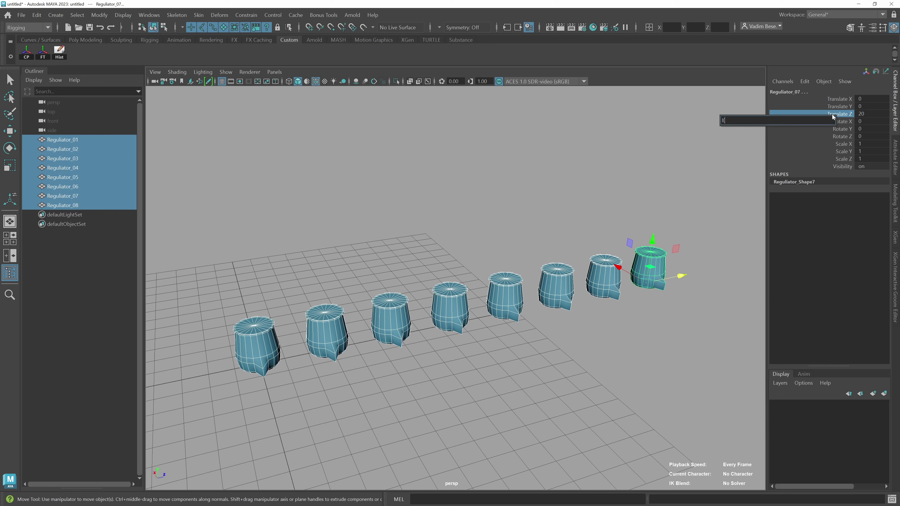
text(10,)
text(20)
key(Return)
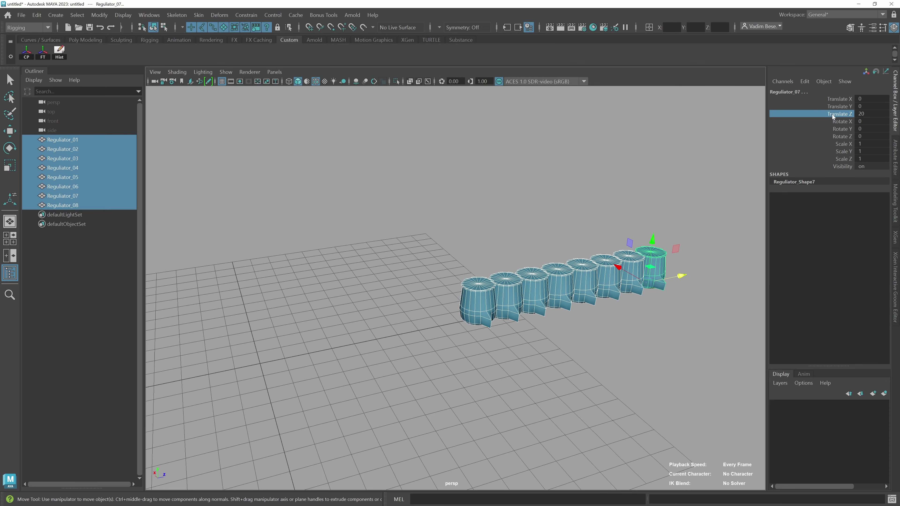
mouse_move(578, 319)
alt+mouse_down()
mouse_move(572, 340)
mouse_move(634, 309)
mouse_move(493, 322)
mouse_move(536, 318)
mouse_move(563, 399)
mouse_move(573, 353)
alt+mouse_up()
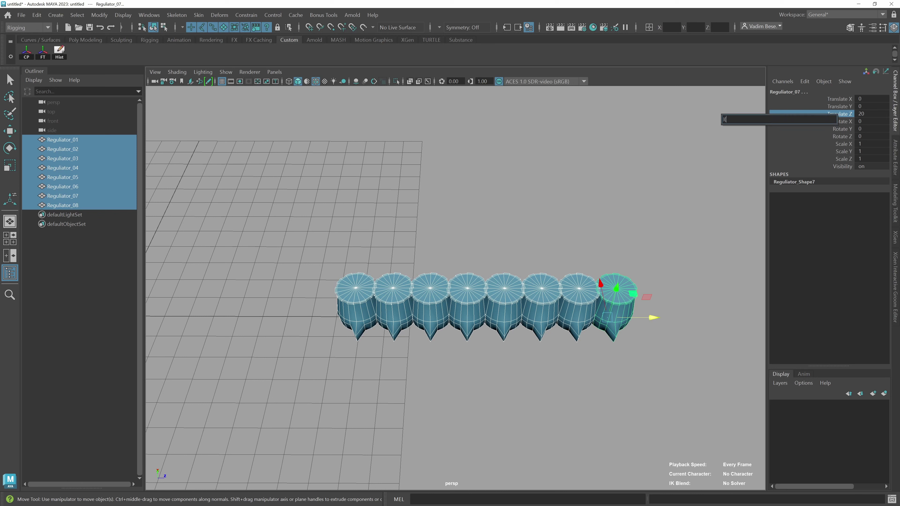
text(20)
key(Return)
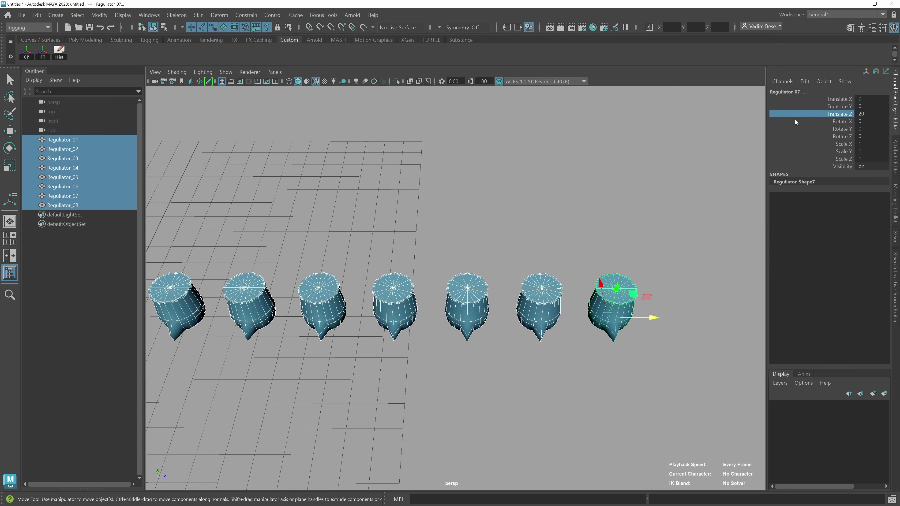
Apply l(180) to Rotate Y so the knobs turn in steps up to 180 degrees
mouse_move(558, 257)
alt+mouse_down()
mouse_move(546, 259)
mouse_move(538, 227)
mouse_move(609, 235)
mouse_move(585, 297)
mouse_move(625, 328)
alt+mouse_up()
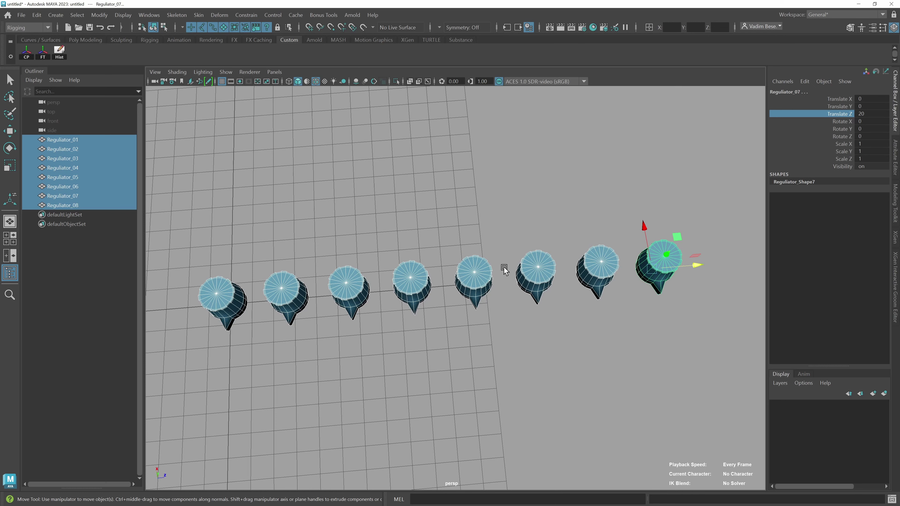
alt+drag(517, 280, 584, 297)
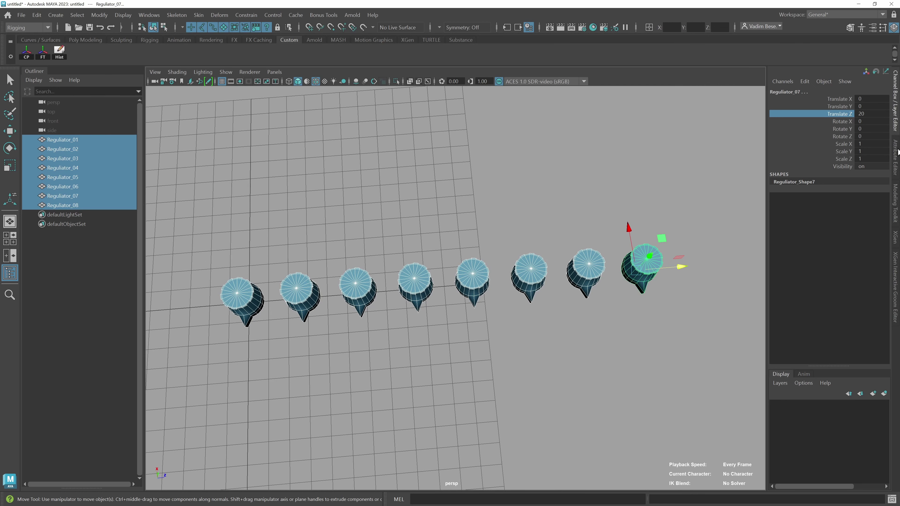
click(841, 130)
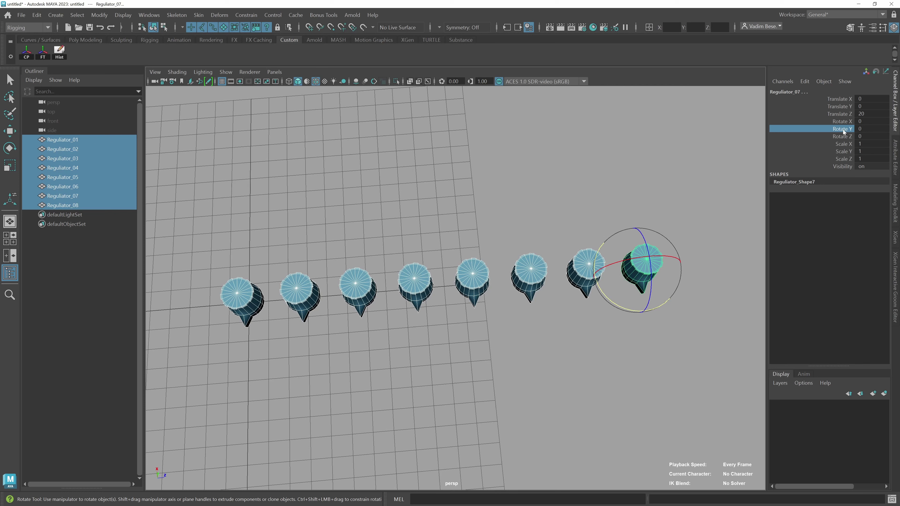
click(844, 130)
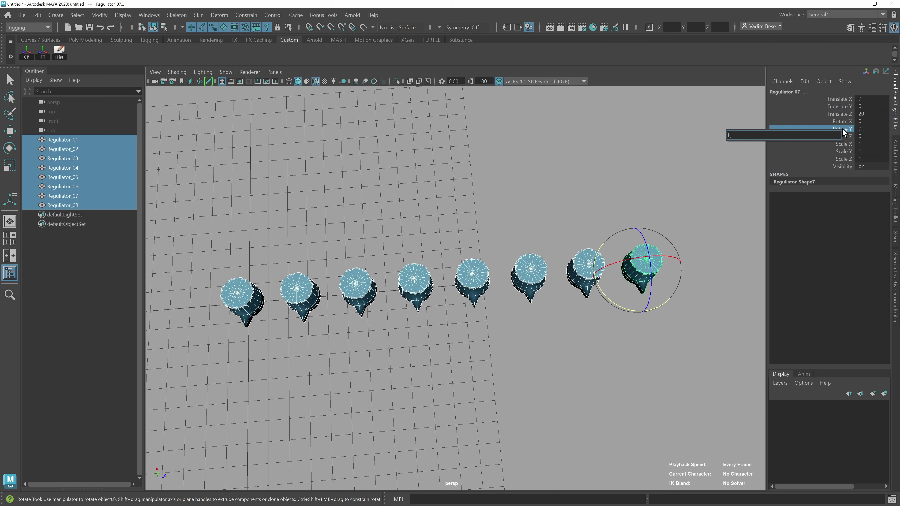
text(180)
key(Return)
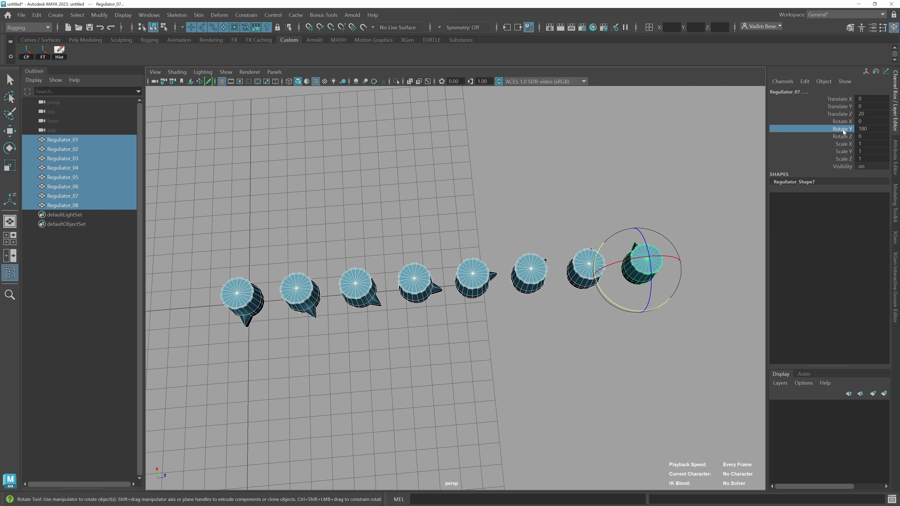
alt+drag(548, 288, 335, 330)
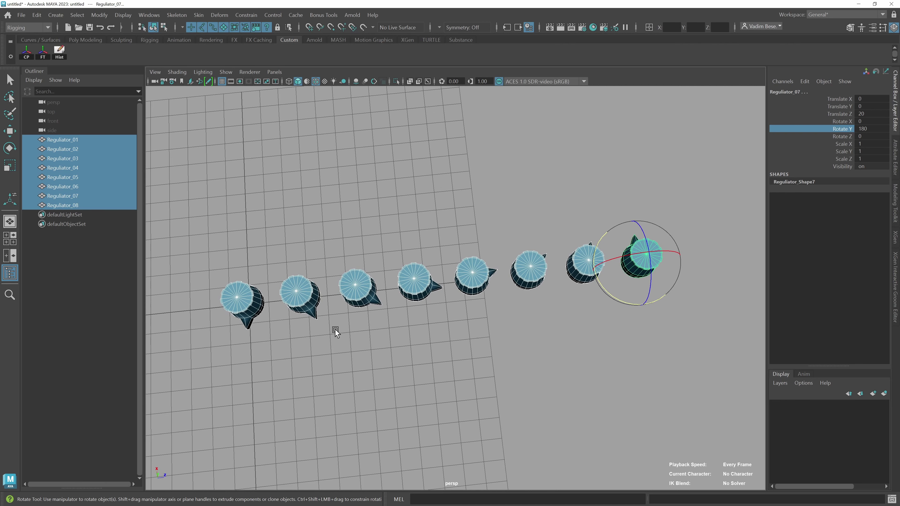
mouse_move(543, 322)
alt+mouse_down()
mouse_move(642, 364)
mouse_move(616, 353)
mouse_move(623, 351)
mouse_move(606, 332)
mouse_move(609, 354)
alt+mouse_up()
mouse_move(616, 321)
alt+right_down()
mouse_move(626, 360)
mouse_move(617, 346)
alt+right_up()
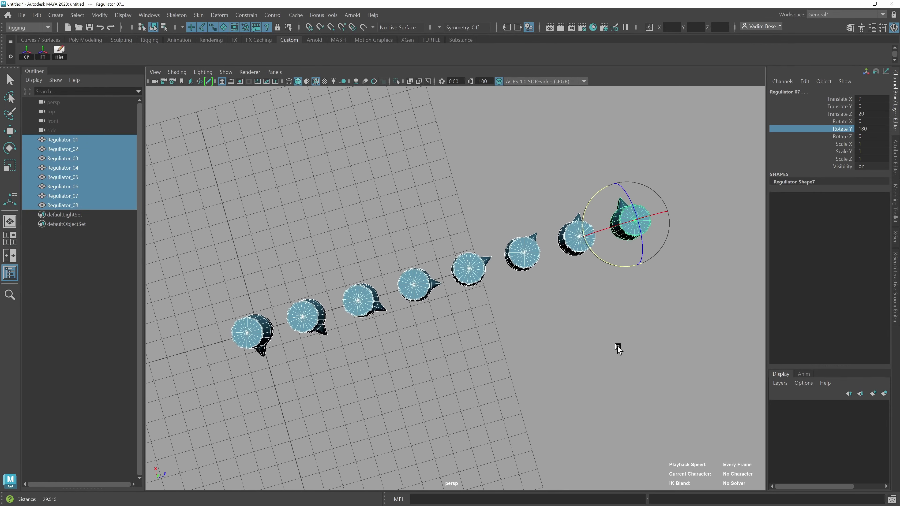
Randomize each knob's Rotate Y with r(15,180), then view the row from a low side angle
right_click(841, 130)
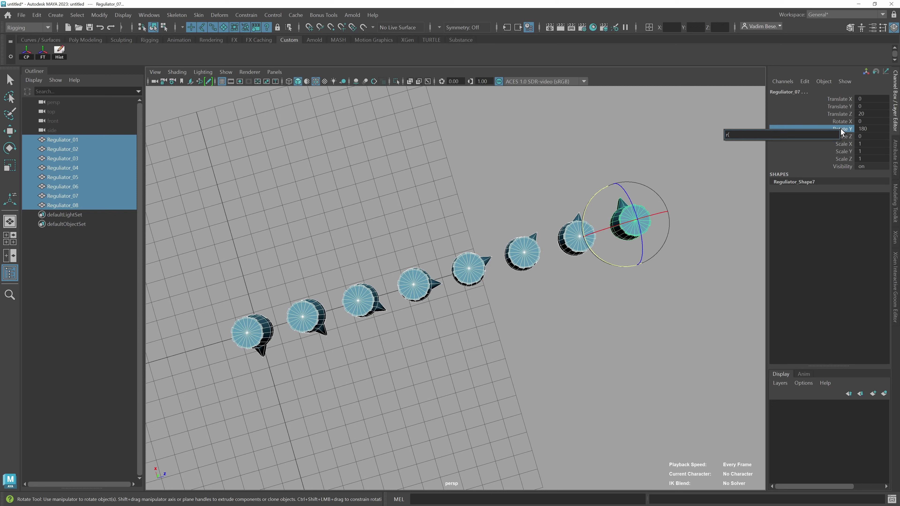
text(15,)
text(180)
key(Return)
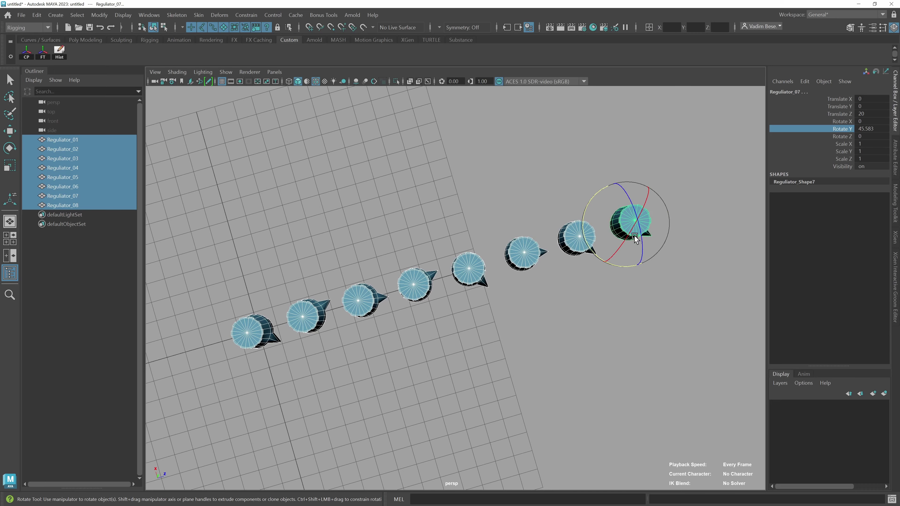
mouse_move(558, 307)
alt+mouse_down()
mouse_move(561, 276)
mouse_move(560, 312)
mouse_move(567, 306)
mouse_move(535, 294)
mouse_move(564, 306)
mouse_move(568, 276)
mouse_move(544, 307)
mouse_move(552, 305)
alt+mouse_up()
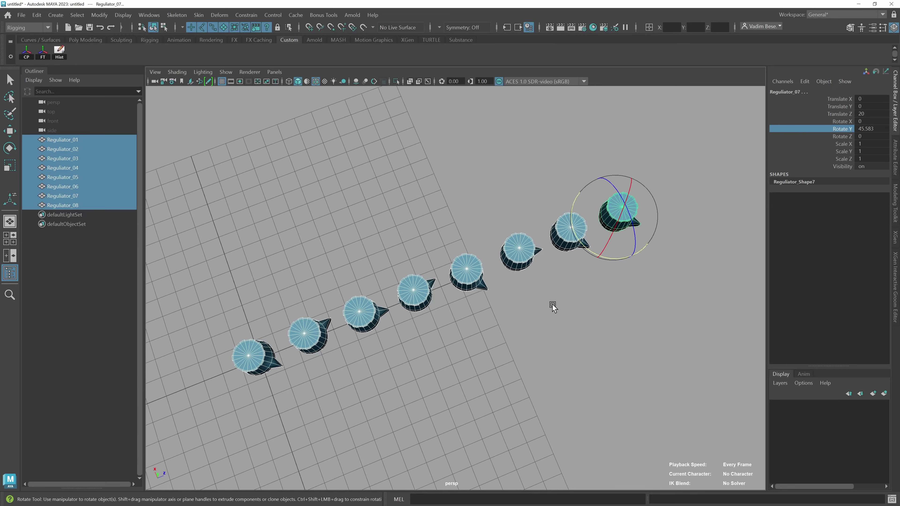
alt+drag(664, 300, 663, 304)
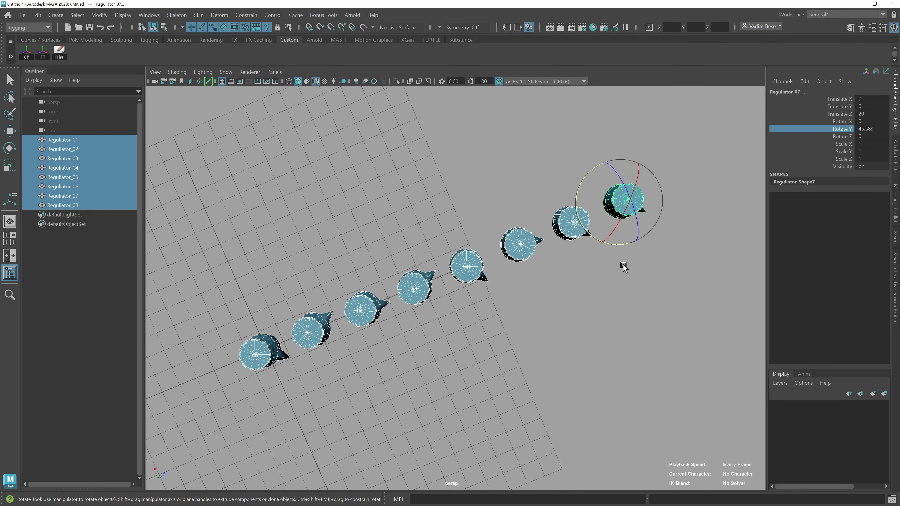
mouse_move(571, 296)
alt+mouse_down()
mouse_move(554, 280)
mouse_move(567, 271)
mouse_move(568, 306)
mouse_move(575, 259)
mouse_move(571, 277)
mouse_move(356, 307)
mouse_move(387, 314)
mouse_move(382, 296)
mouse_move(370, 294)
alt+mouse_up()
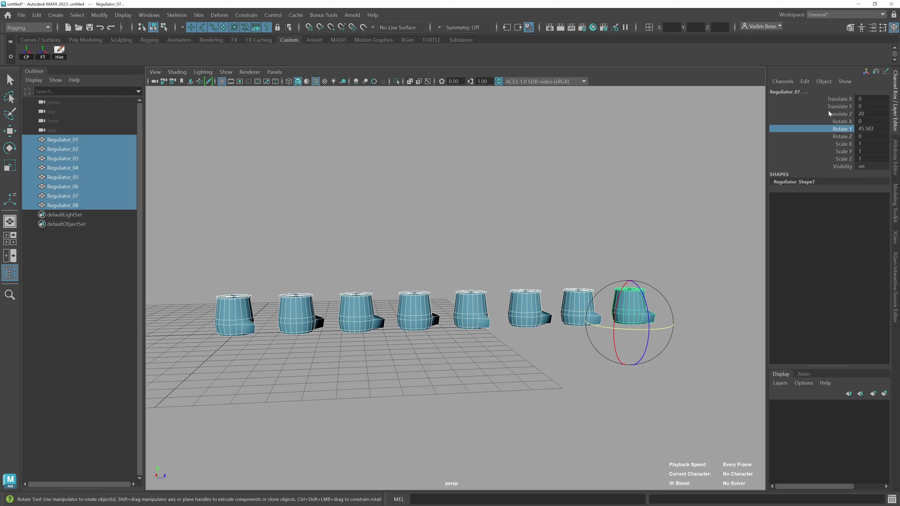
click(842, 106)
text(r(0,5))
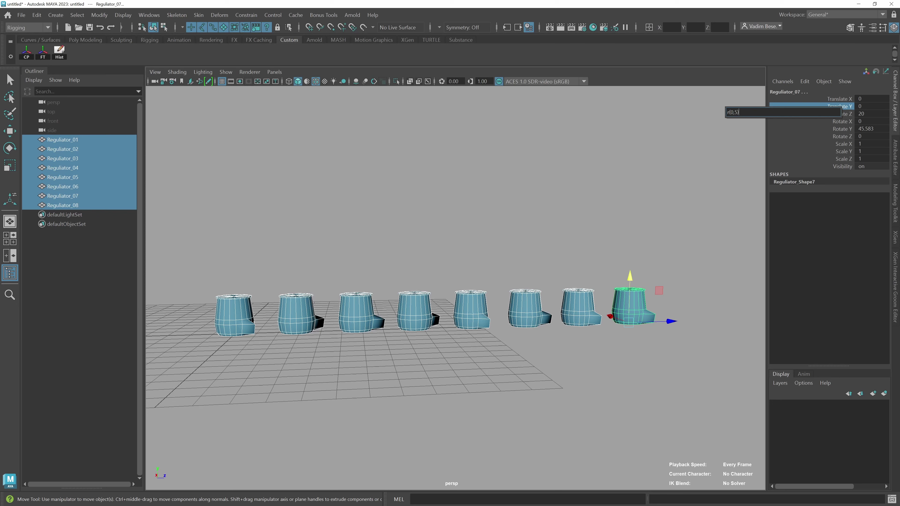
key(Return)
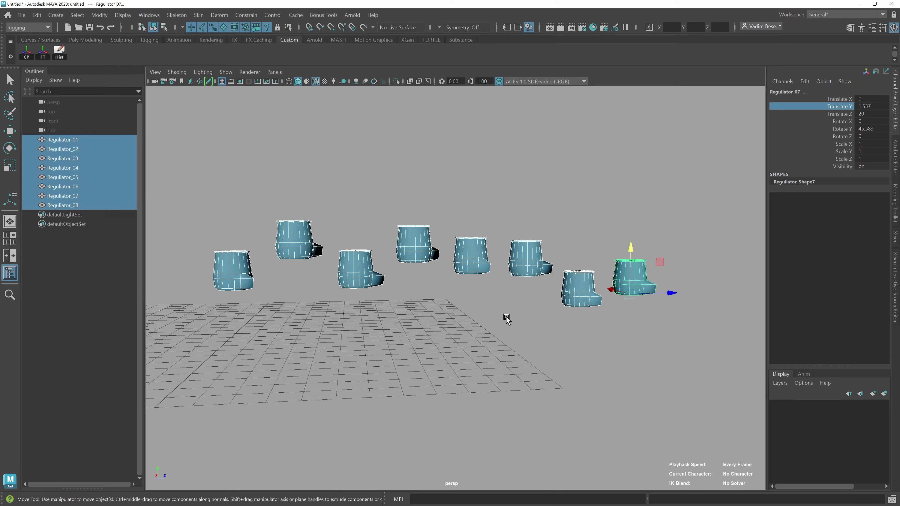
mouse_move(507, 317)
alt+mouse_down()
mouse_move(505, 352)
mouse_move(503, 300)
mouse_move(506, 345)
mouse_move(491, 317)
mouse_move(508, 327)
alt+mouse_up()
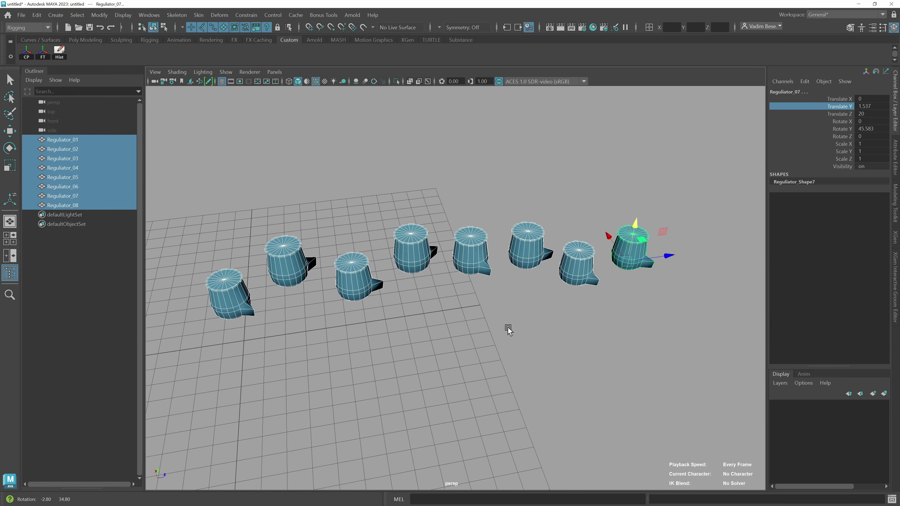
alt+drag(577, 306, 523, 358)
key(ctrl+z)
mouse_move(523, 358)
alt+right_down()
mouse_move(473, 339)
mouse_move(476, 376)
alt+right_up()
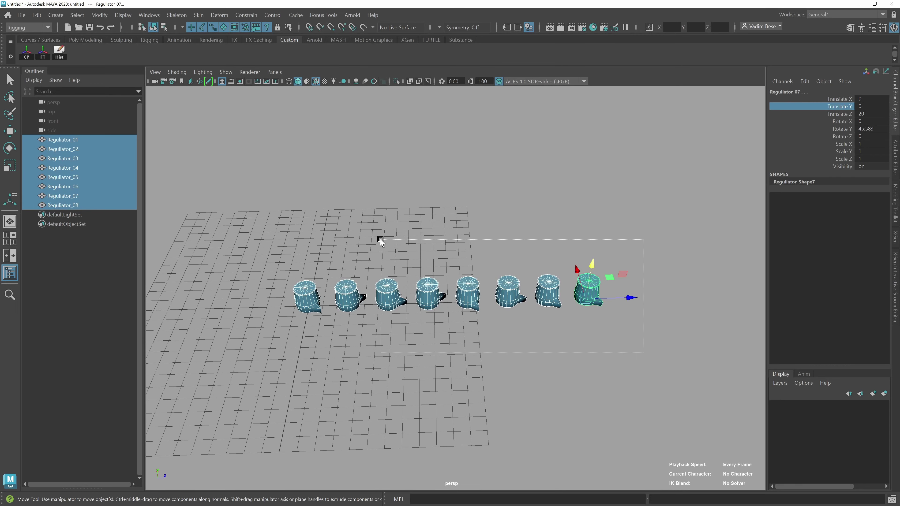
Deselect Reguliator_01 and _05, push the rest along Z, then slide the last three further
ctrl+drag(380, 244, 287, 319)
drag(630, 300, 687, 301)
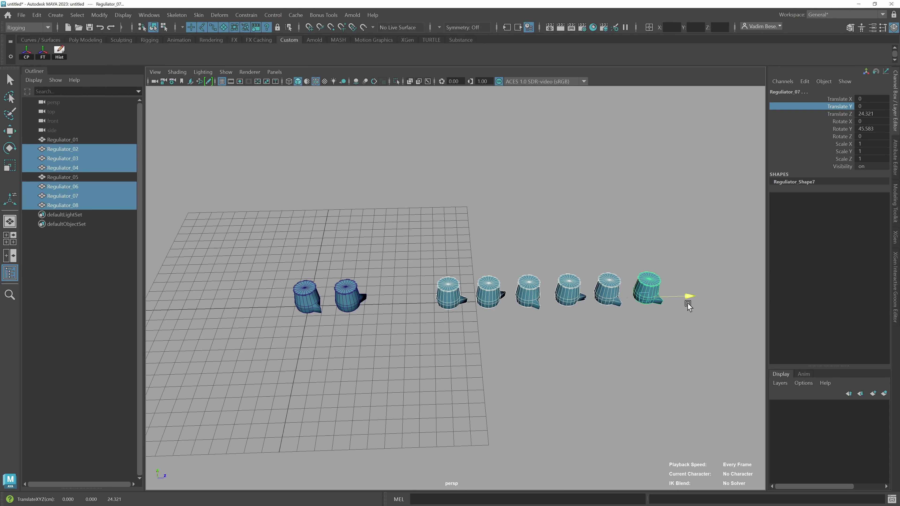
mouse_move(571, 330)
alt+mouse_down()
mouse_move(652, 325)
mouse_move(624, 354)
mouse_move(447, 218)
alt+mouse_up()
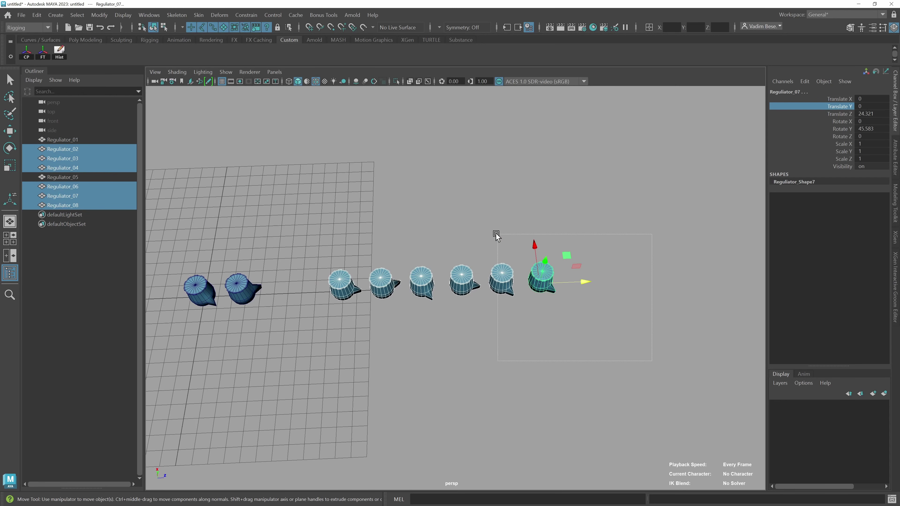
drag(586, 282, 661, 288)
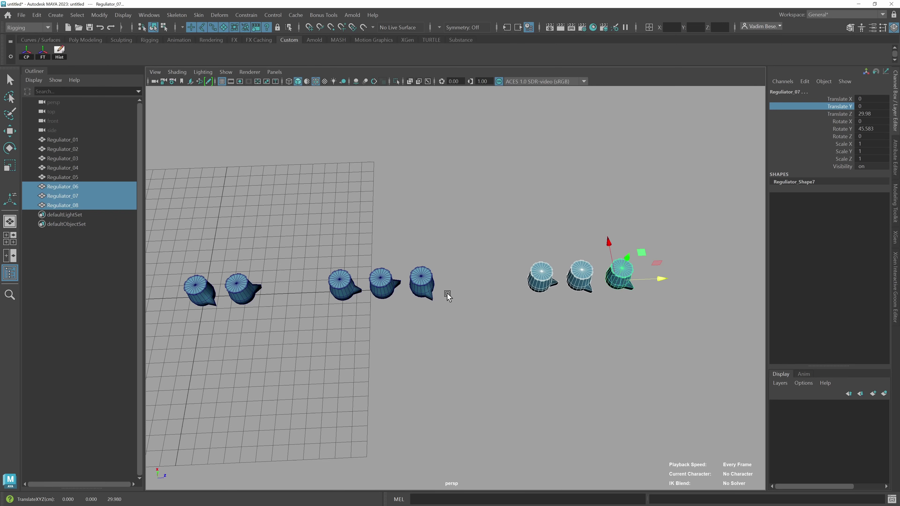
Orbit around the clustered row and marquee-select all eight knobs
scroll(484, 305, down, 2)
alt+drag(484, 306, 492, 315)
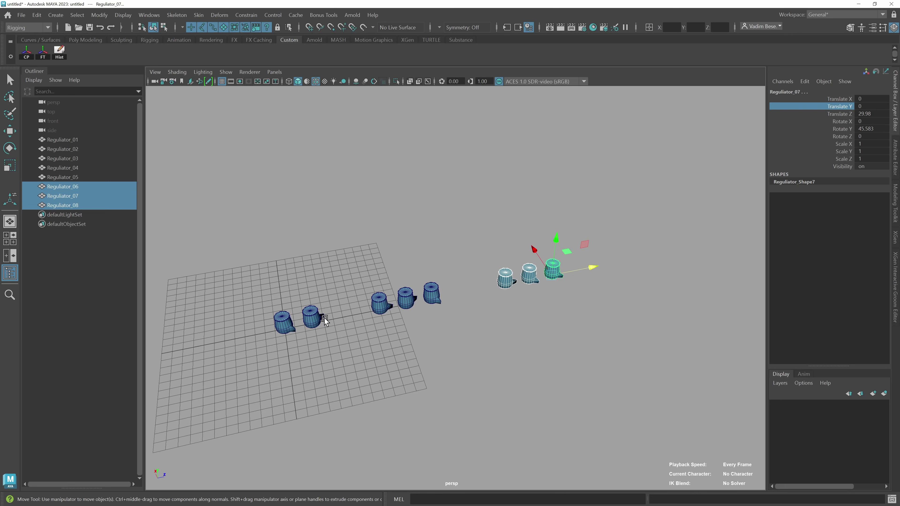
mouse_move(302, 299)
alt+mouse_down()
mouse_move(518, 378)
mouse_move(581, 350)
mouse_move(435, 354)
mouse_move(336, 327)
alt+mouse_up()
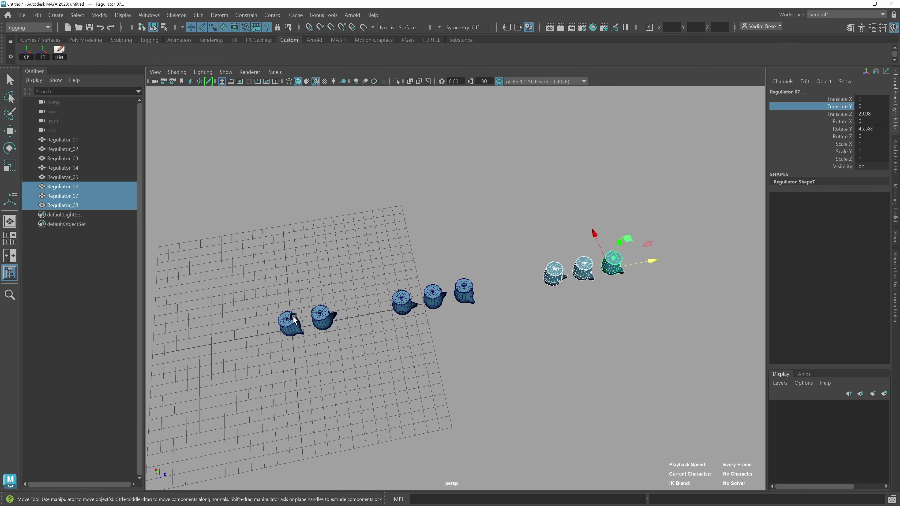
mouse_move(591, 289)
alt+mouse_down()
mouse_move(609, 382)
mouse_move(596, 317)
alt+mouse_up()
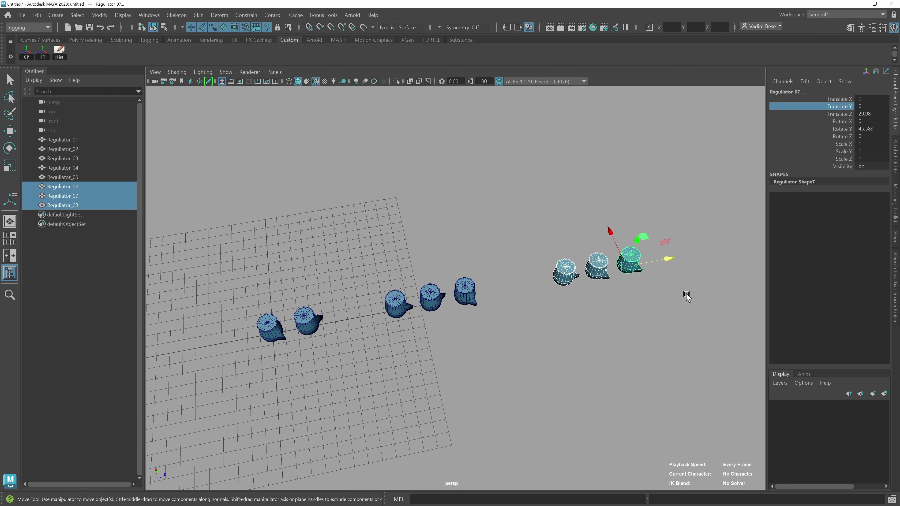
drag(281, 376, 693, 200)
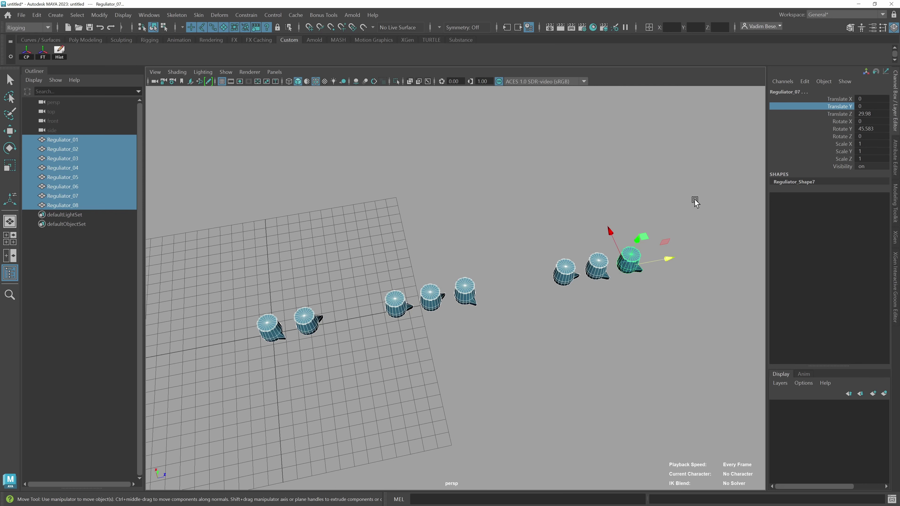
Group the knobs and scale the group to about 1.097, then undo and deselect everything
key(ctrl+g)
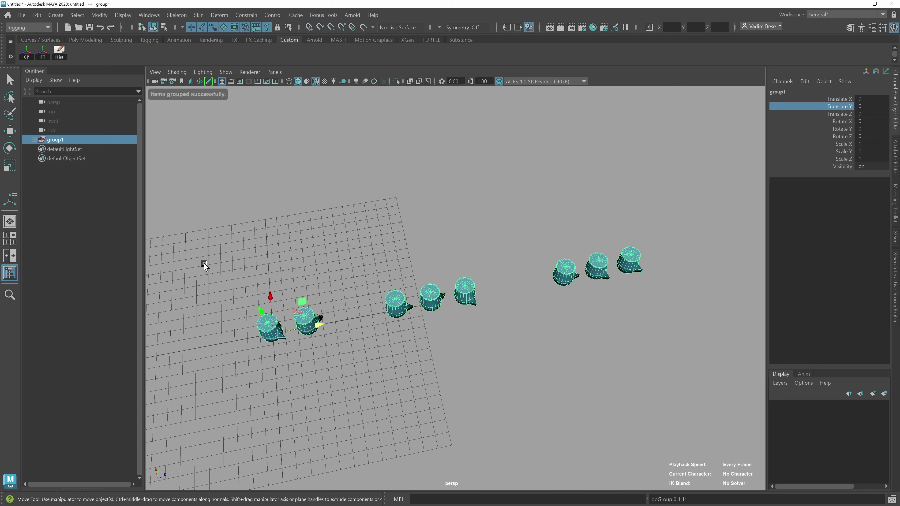
key(r)
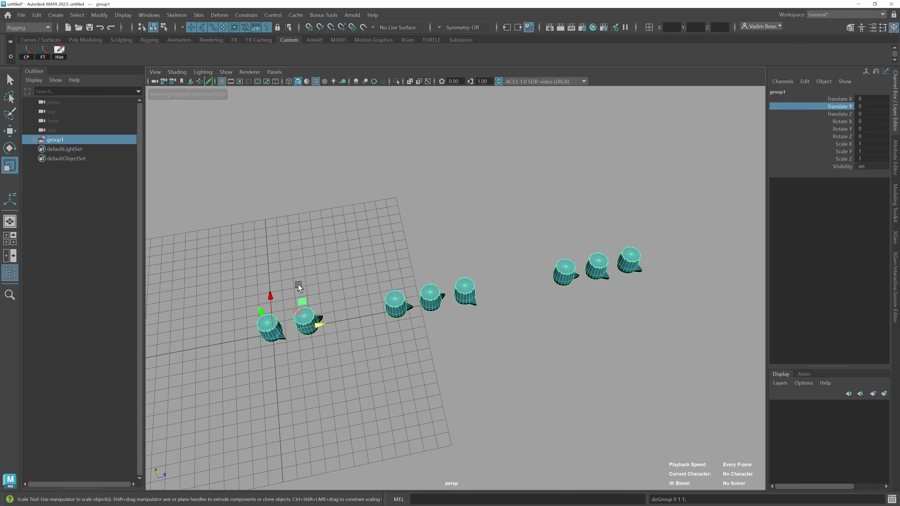
mouse_move(273, 335)
mouse_down()
mouse_move(392, 325)
mouse_move(179, 357)
mouse_up()
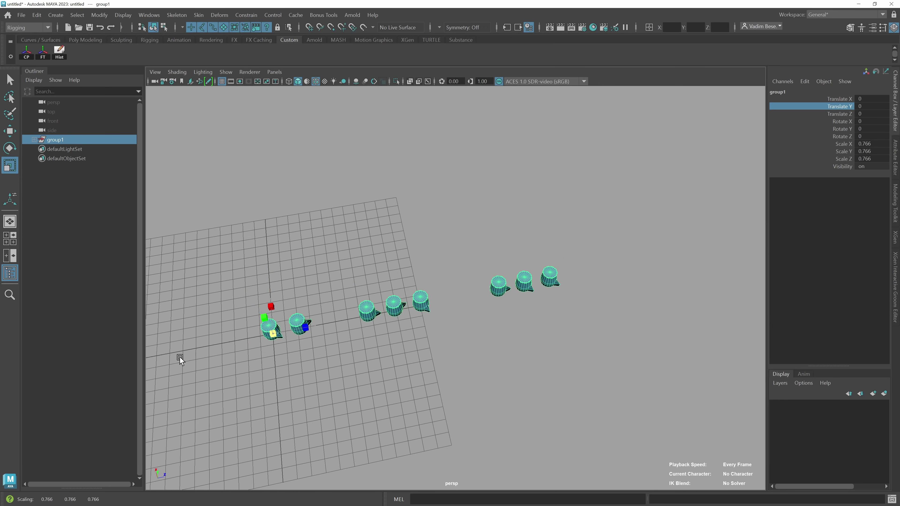
key(ctrl+z)
key(ctrl+z)
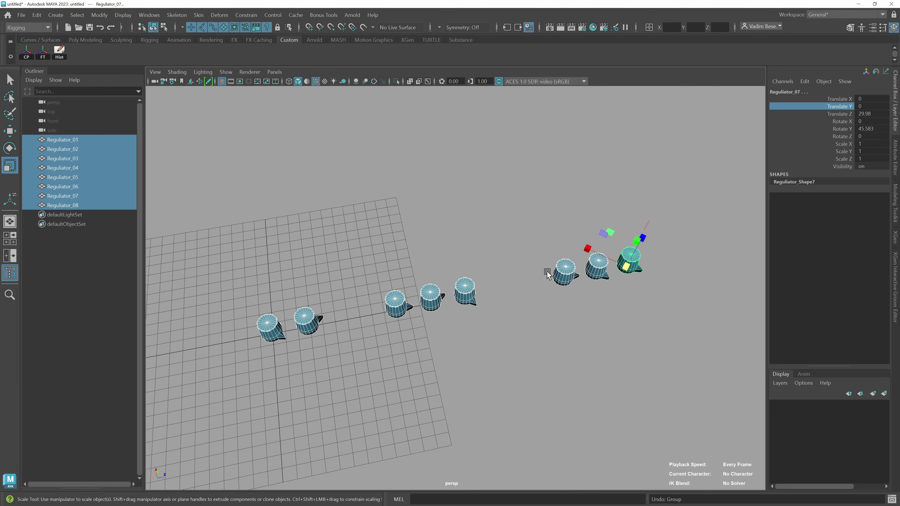
click(496, 344)
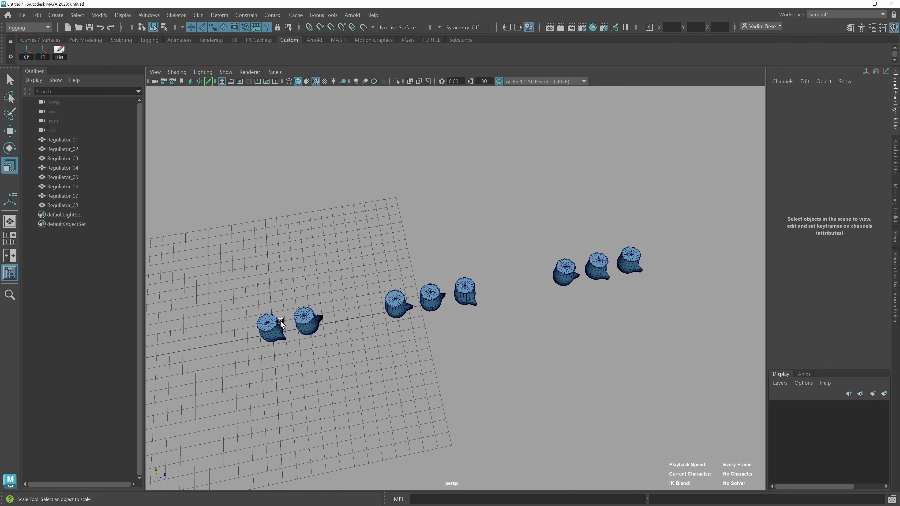
Select all eight regulators and set their Rotate Y to 0
mouse_move(537, 256)
alt+right_down()
mouse_move(568, 336)
mouse_move(551, 257)
alt+right_up()
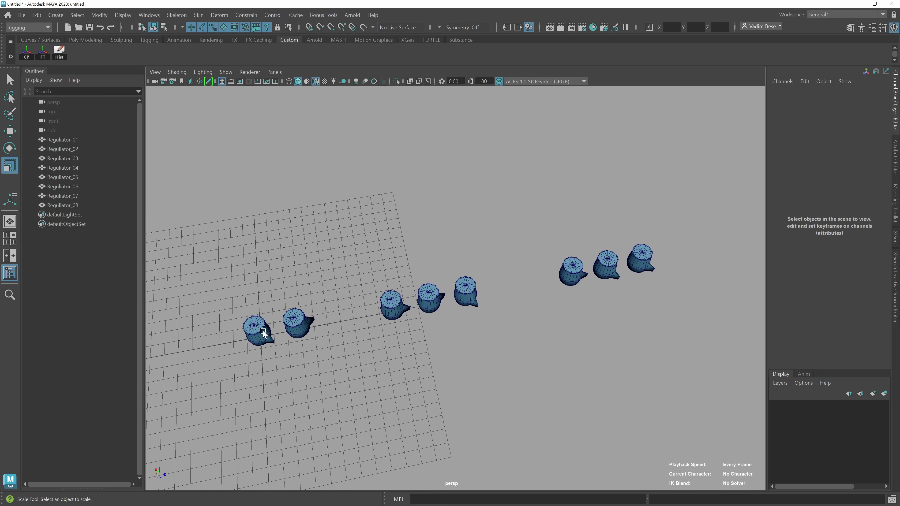
drag(225, 373, 714, 176)
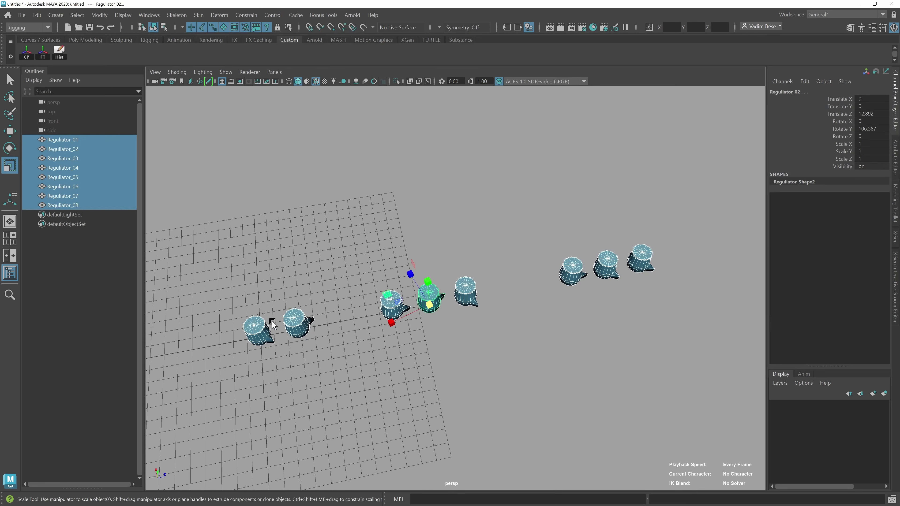
click(11, 131)
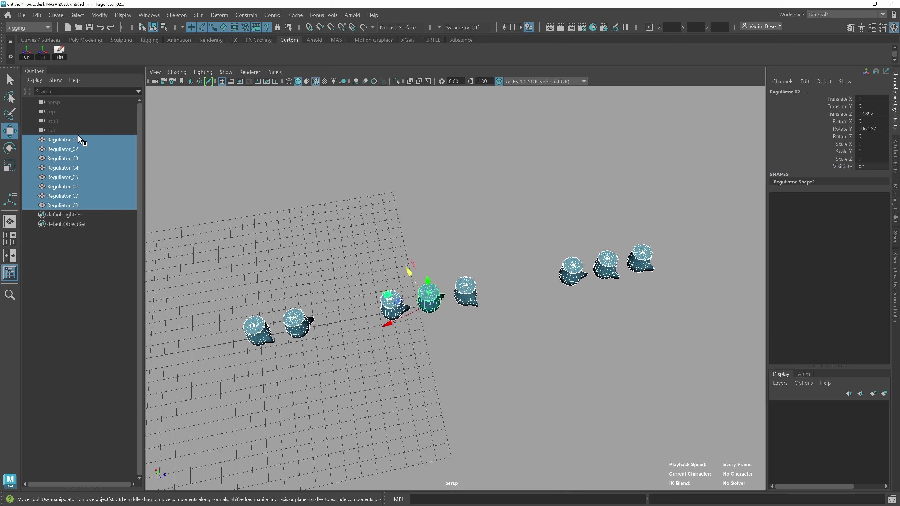
double_click(876, 130)
text(0)
key(Return)
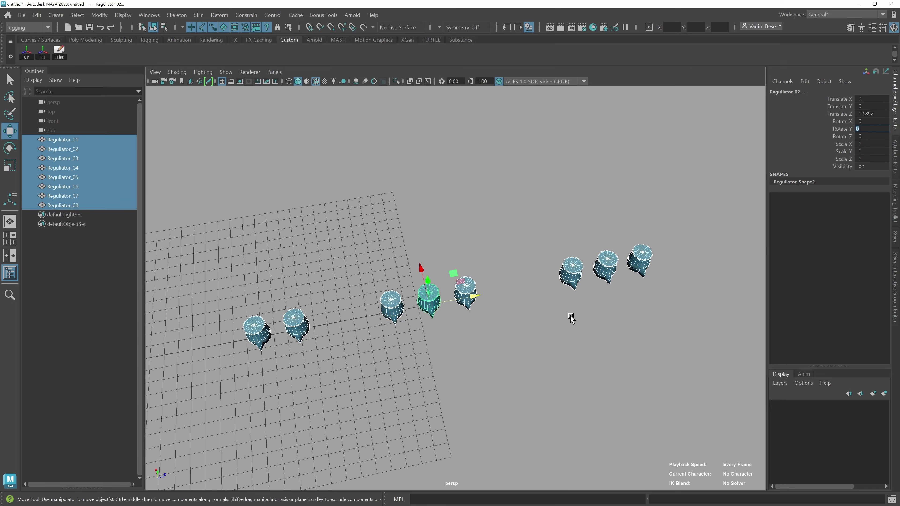
scroll(571, 316, up, 2)
scroll(567, 335, down, 2)
scroll(569, 328, up, 3)
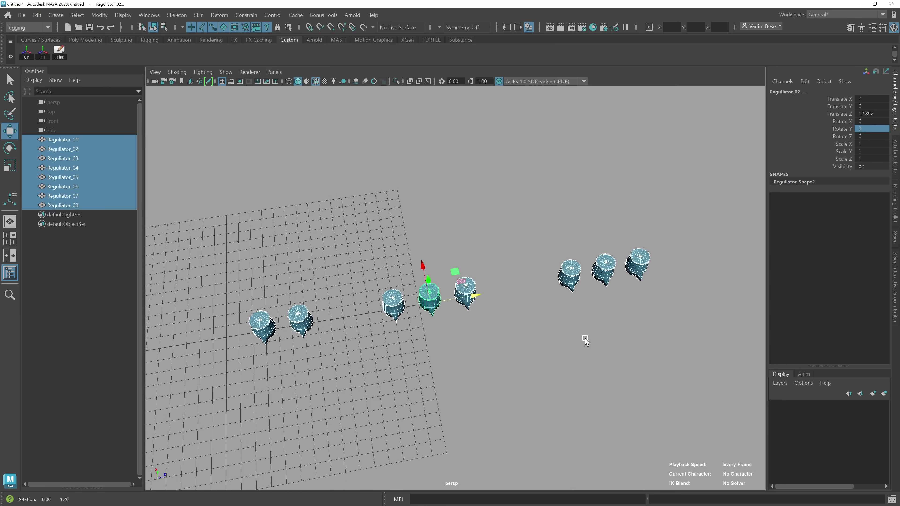
alt+drag(566, 308, 586, 328)
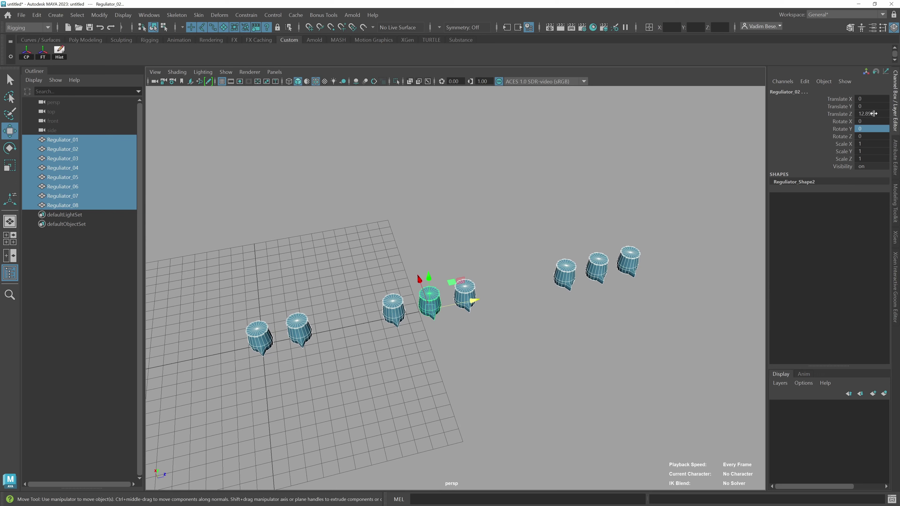
Increase every selected regulator's Translate Z by 30%
click(873, 113)
text(+=)
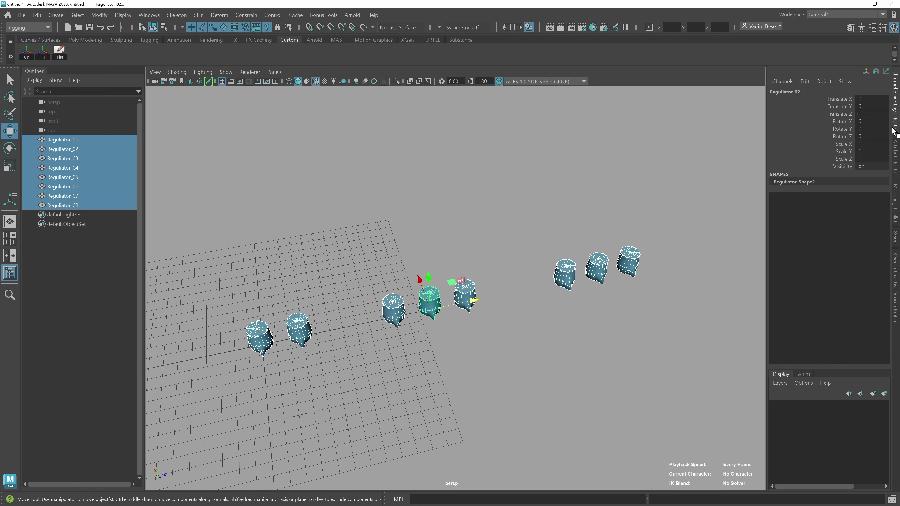
text(30)
text(%)
key(Return)
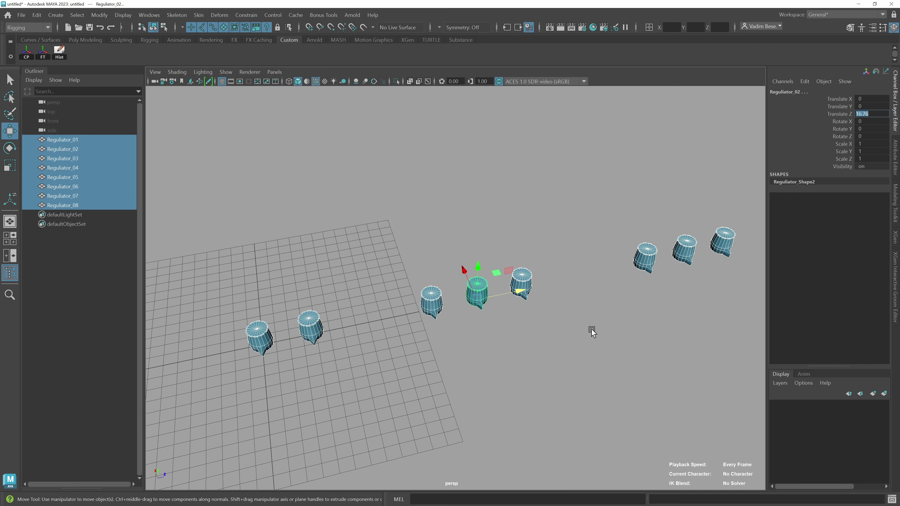
alt+right_drag(591, 330, 485, 246)
mouse_move(484, 246)
alt+mouse_down()
mouse_move(535, 315)
mouse_move(589, 339)
mouse_move(573, 354)
mouse_move(497, 352)
mouse_move(515, 333)
alt+mouse_up()
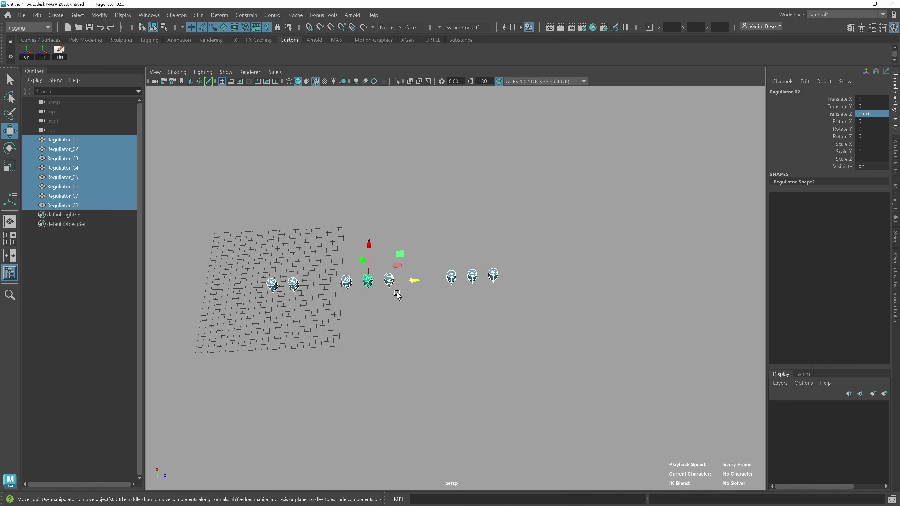
mouse_move(396, 294)
alt+mouse_down()
mouse_move(481, 310)
mouse_move(485, 296)
mouse_move(485, 325)
mouse_move(476, 293)
mouse_move(527, 277)
mouse_move(546, 375)
alt+mouse_up()
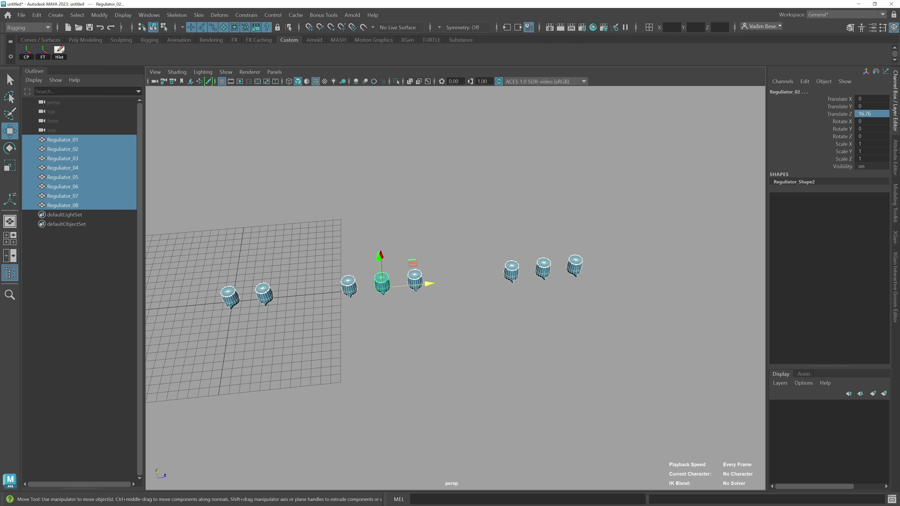
Increase Translate Z by a further 20% so Reguliator_02 reads 20.112
click(877, 114)
text(+=20)
text(%)
key(Return)
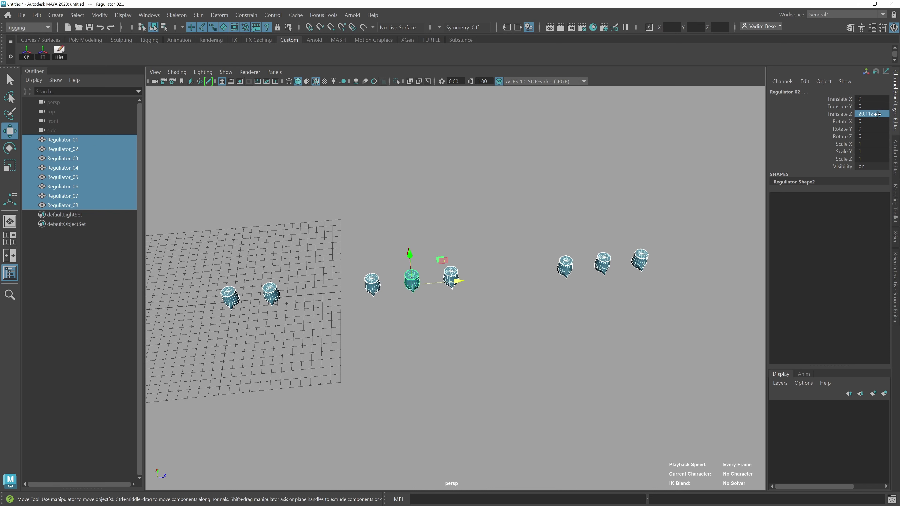
mouse_move(508, 271)
alt+right_down()
mouse_move(423, 201)
mouse_move(503, 306)
mouse_move(530, 291)
alt+right_up()
mouse_move(530, 291)
alt+mouse_down()
mouse_move(545, 292)
mouse_move(552, 326)
mouse_move(562, 312)
mouse_move(555, 313)
alt+mouse_up()
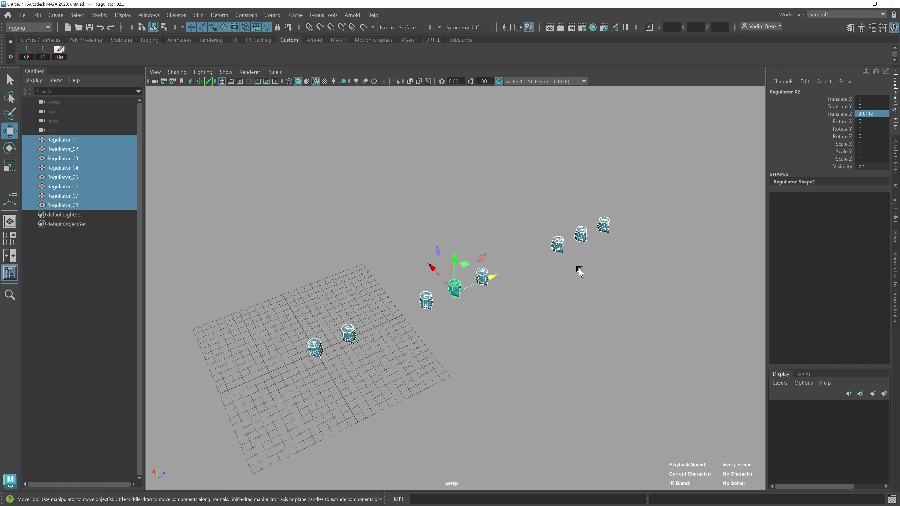
mouse_move(595, 292)
alt+mouse_down()
mouse_move(576, 300)
mouse_move(580, 306)
mouse_move(580, 282)
alt+mouse_up()
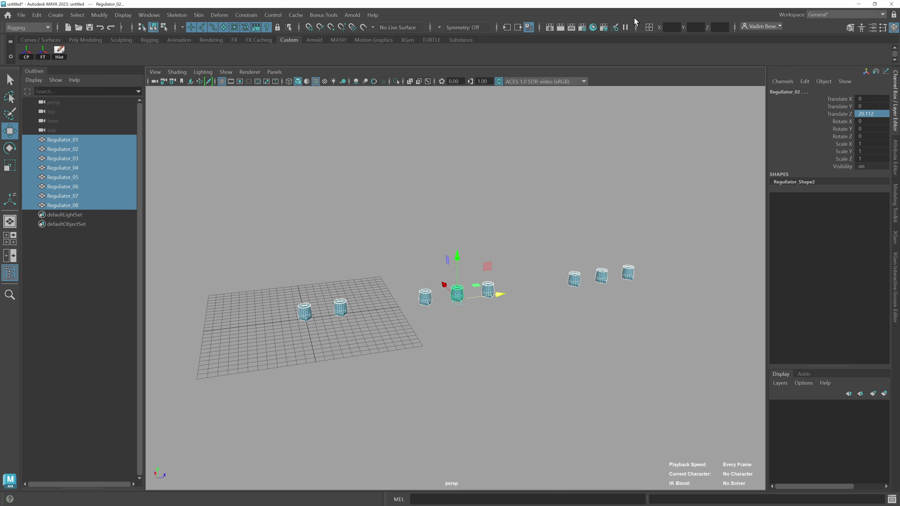
mouse_move(660, 240)
alt+right_down()
mouse_move(624, 277)
mouse_move(612, 238)
mouse_move(633, 246)
alt+right_up()
Switch the quick transform field to Absolute and enter Y = 2 for the eight regulators
alt+drag(633, 246, 620, 253)
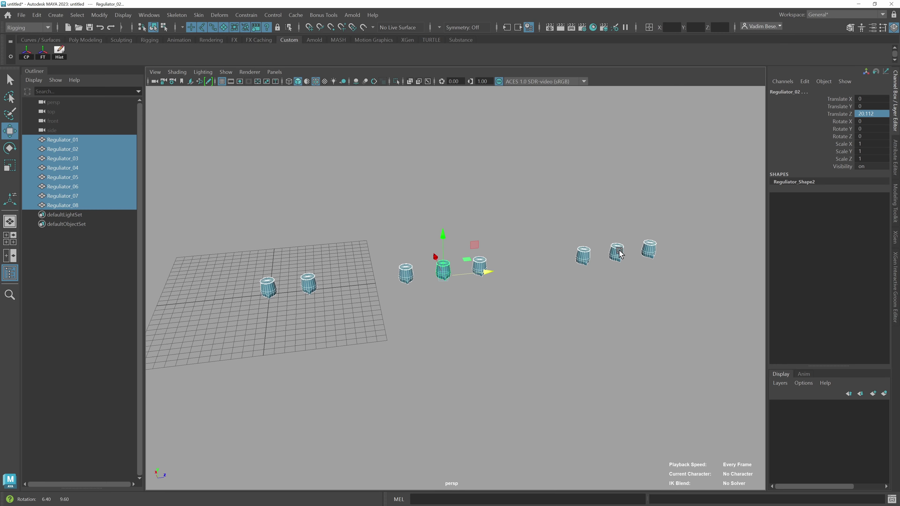
click(635, 27)
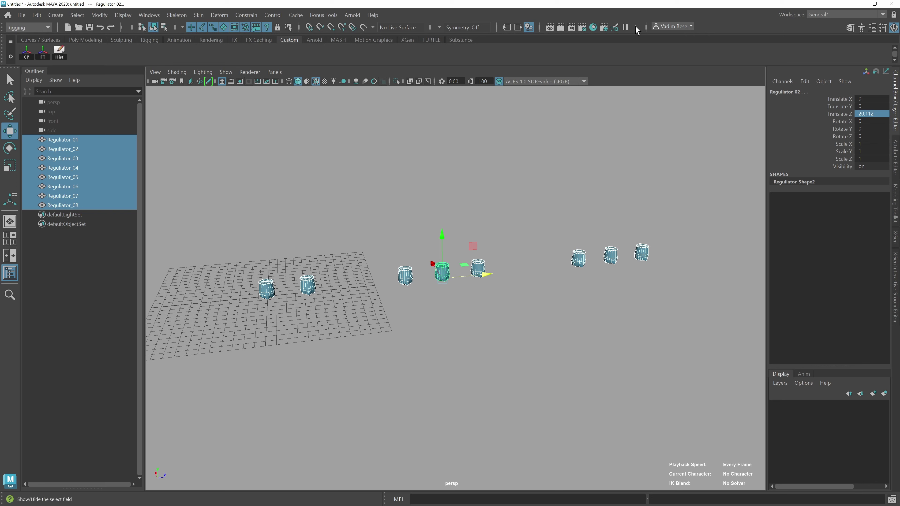
click(636, 27)
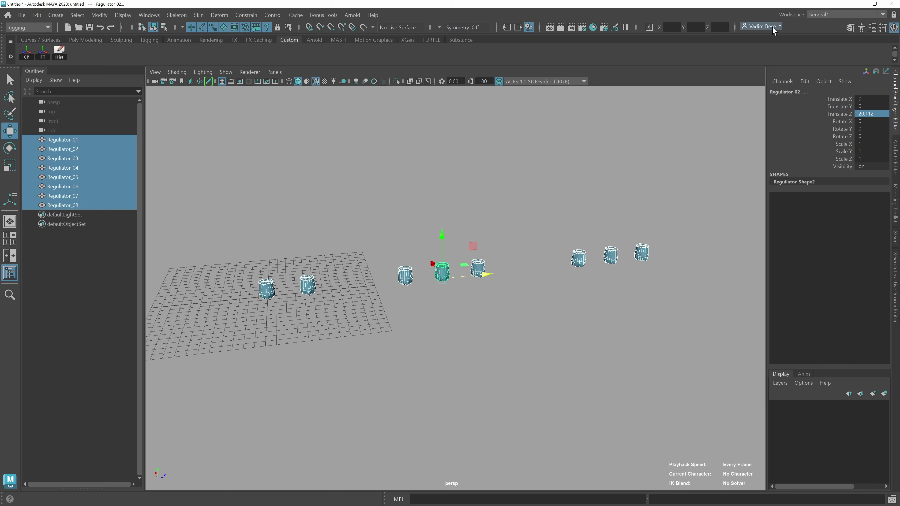
click(649, 27)
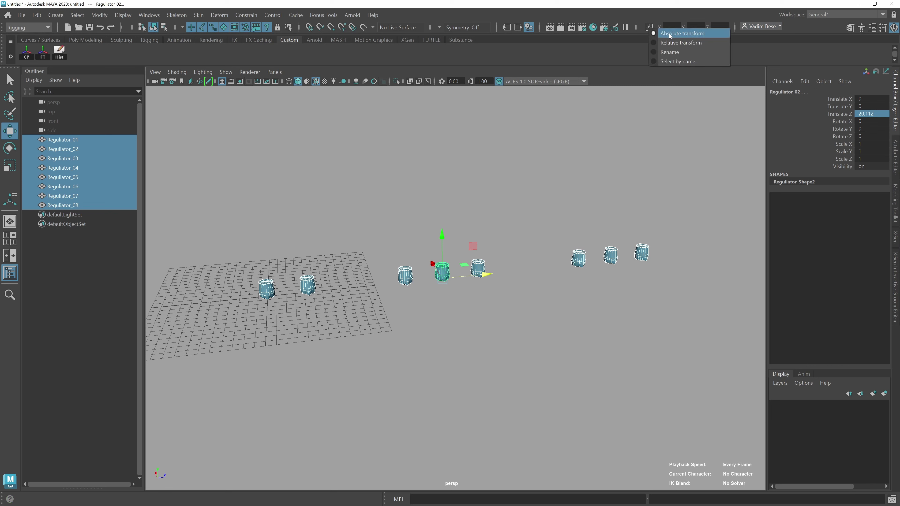
click(648, 25)
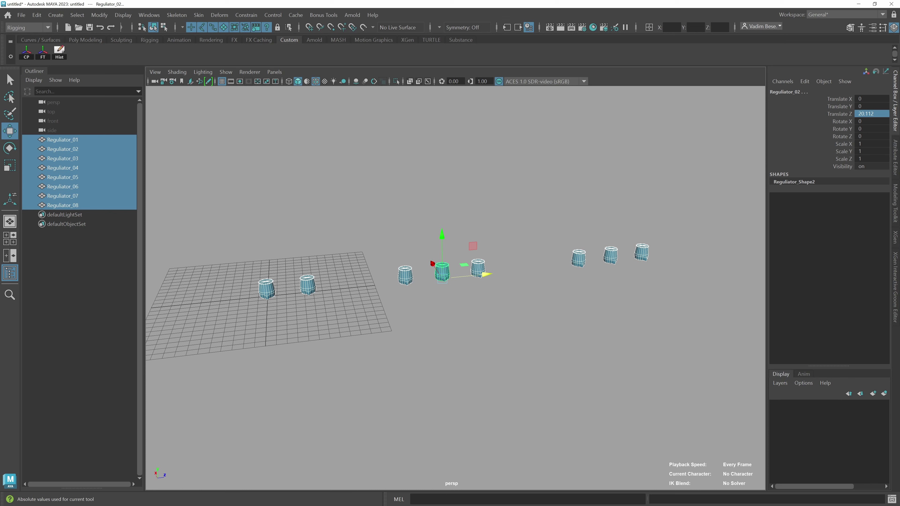
text(2)
key(Return)
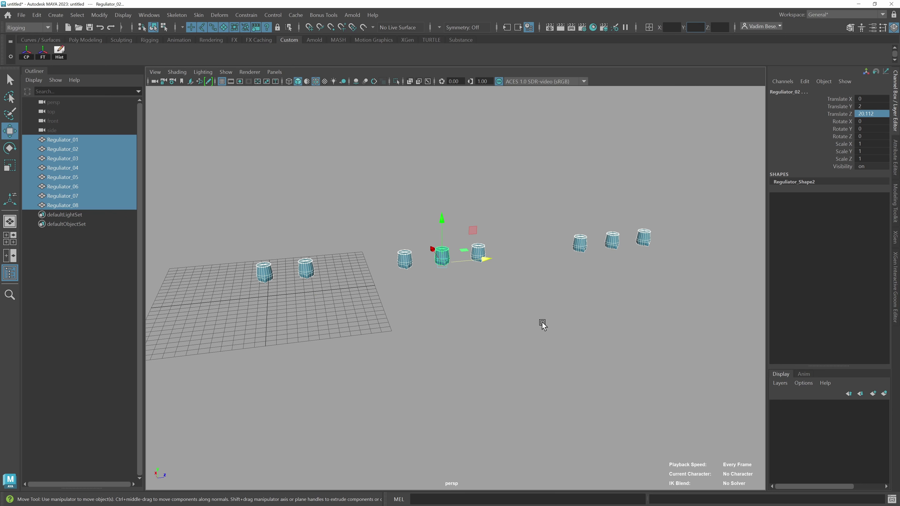
alt+drag(543, 323, 518, 343)
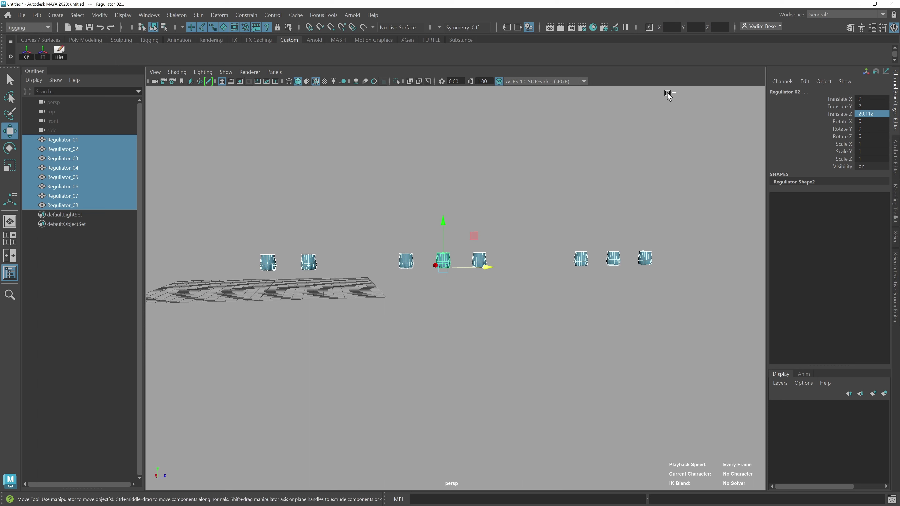
click(706, 26)
text(2)
mouse_move(606, 231)
alt+mouse_down()
mouse_move(627, 180)
mouse_move(619, 215)
alt+mouse_up()
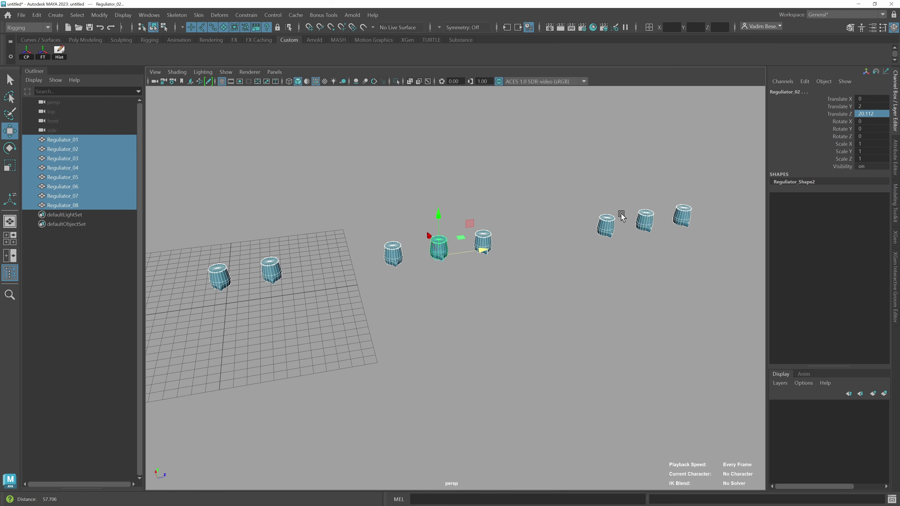
Switch the quick field to Relative and raise the regulators 2, then 3 units in Y
click(649, 27)
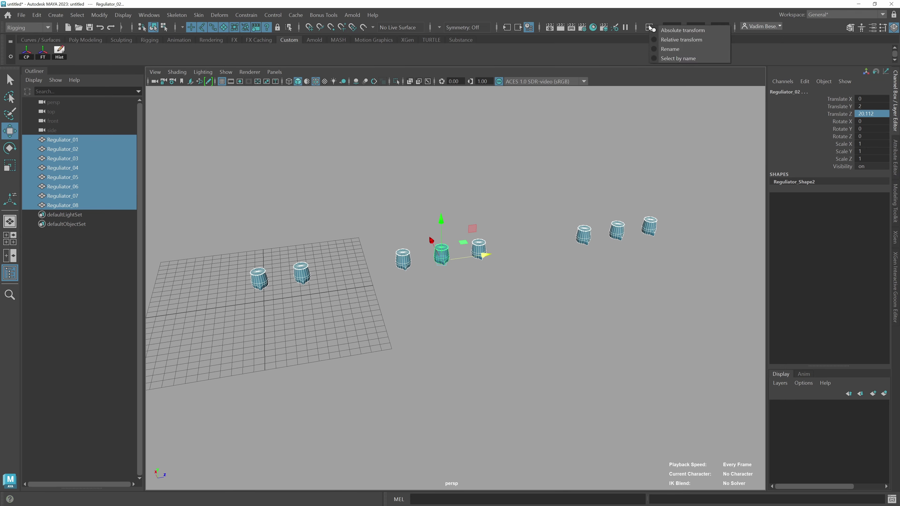
click(661, 39)
alt+drag(588, 185, 586, 173)
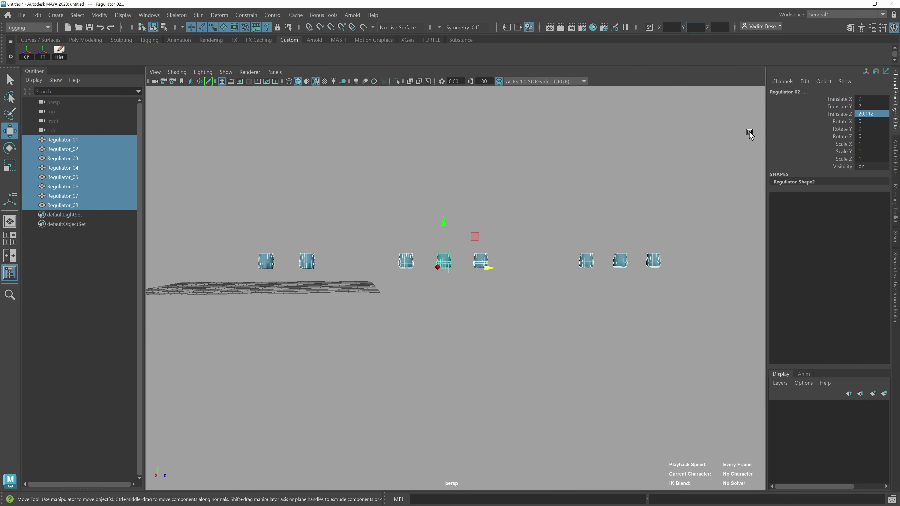
text(2)
key(Return)
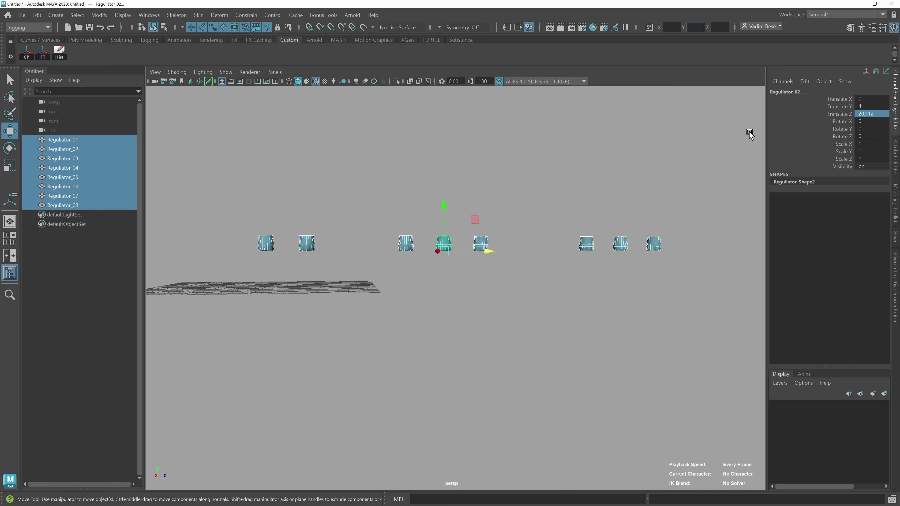
text(3)
key(Return)
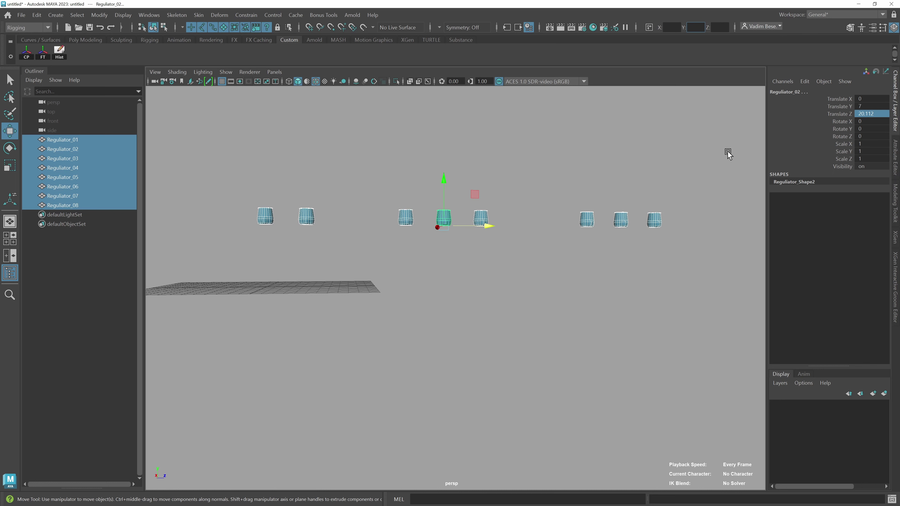
alt+drag(634, 164, 635, 175)
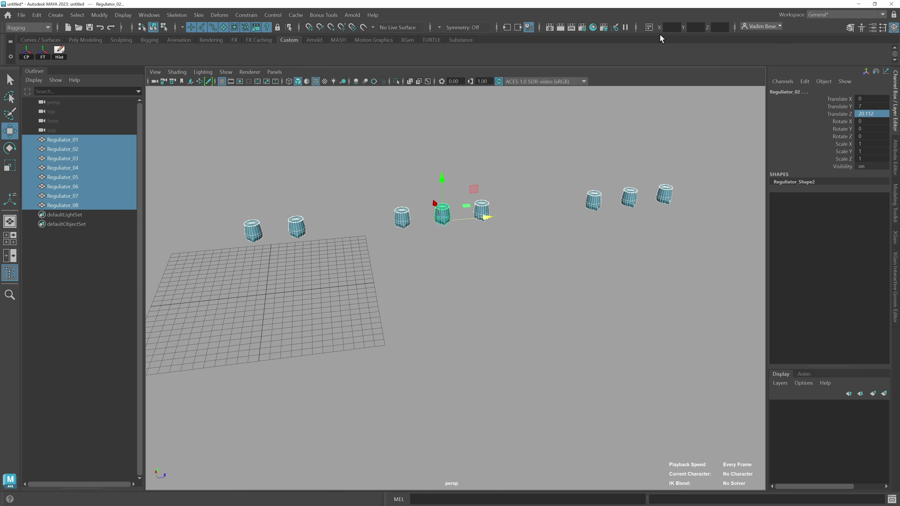
Switch back to Absolute and set the knobs' Y to 0 so they rest on the grid
click(650, 27)
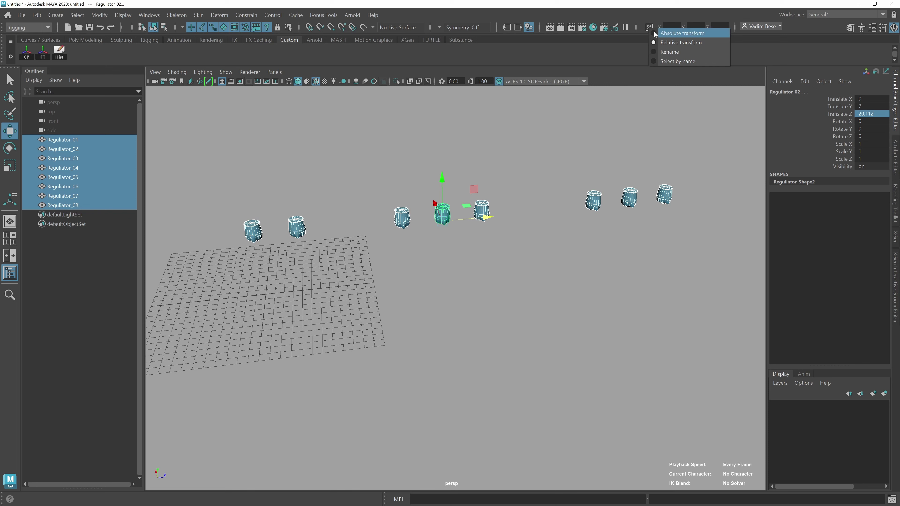
click(654, 32)
click(696, 27)
text(0)
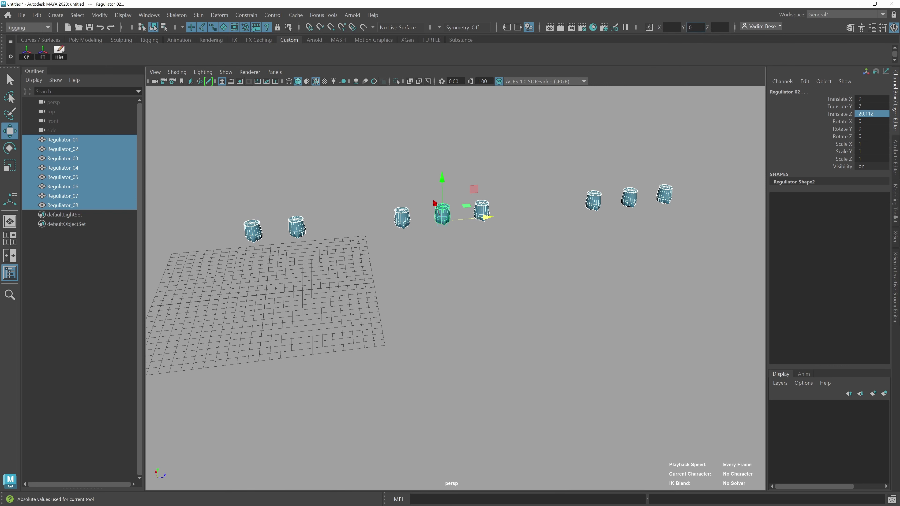
key(Return)
mouse_move(281, 396)
alt+mouse_down()
mouse_move(321, 388)
mouse_move(494, 215)
alt+mouse_up()
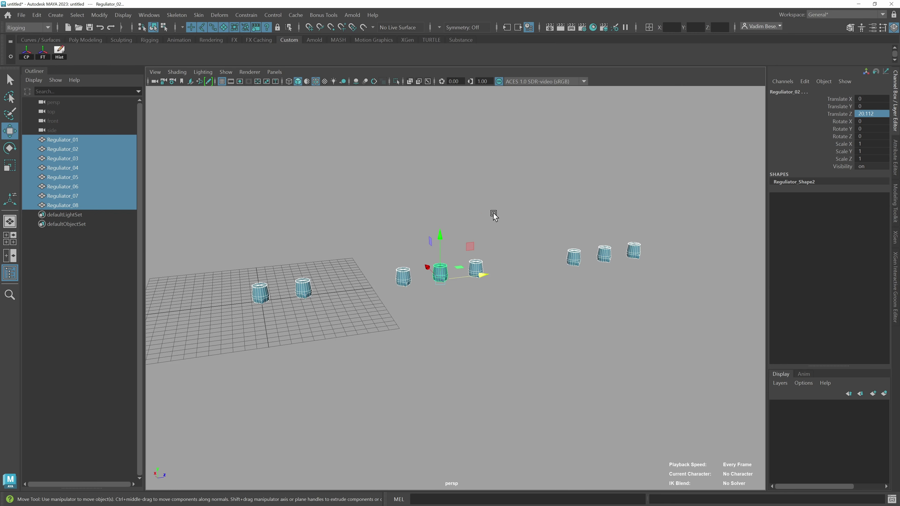
click(650, 28)
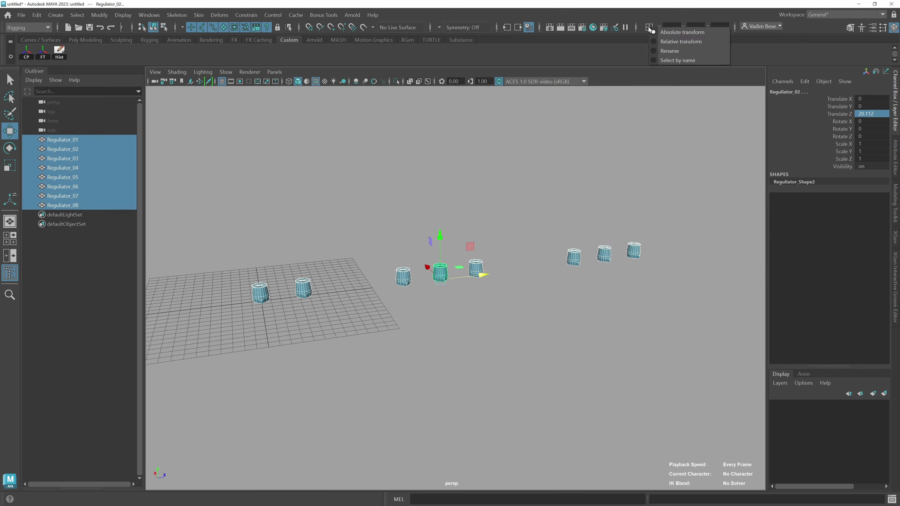
Switch the quick field to Select by Name, select all knobs with 'Reg*', then deselect
click(653, 58)
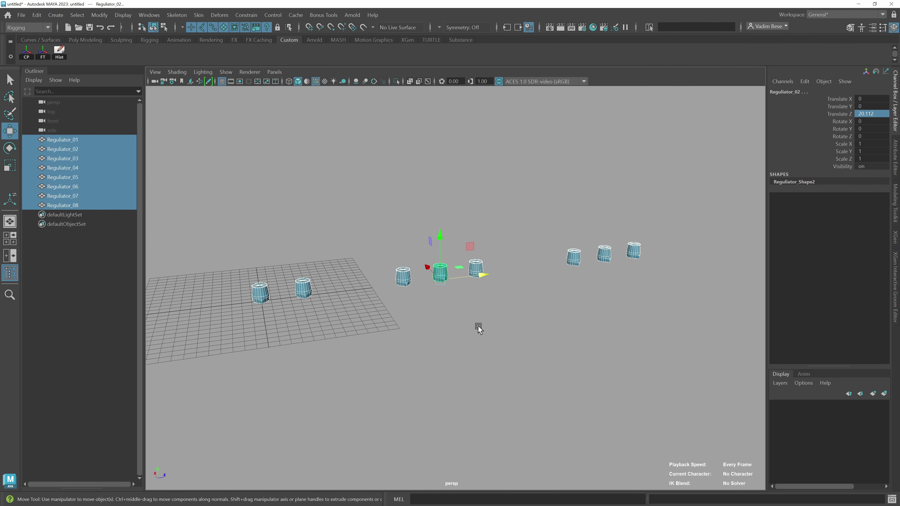
click(477, 326)
click(695, 27)
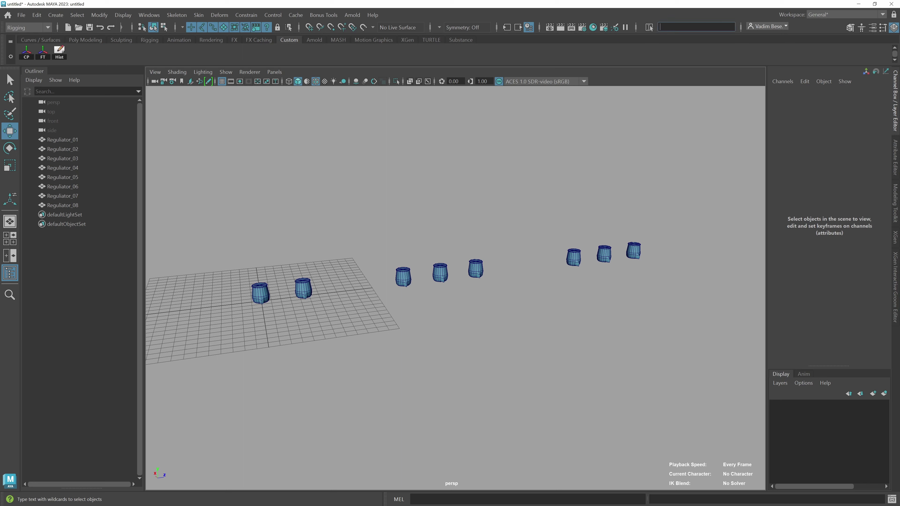
text(Reg*)
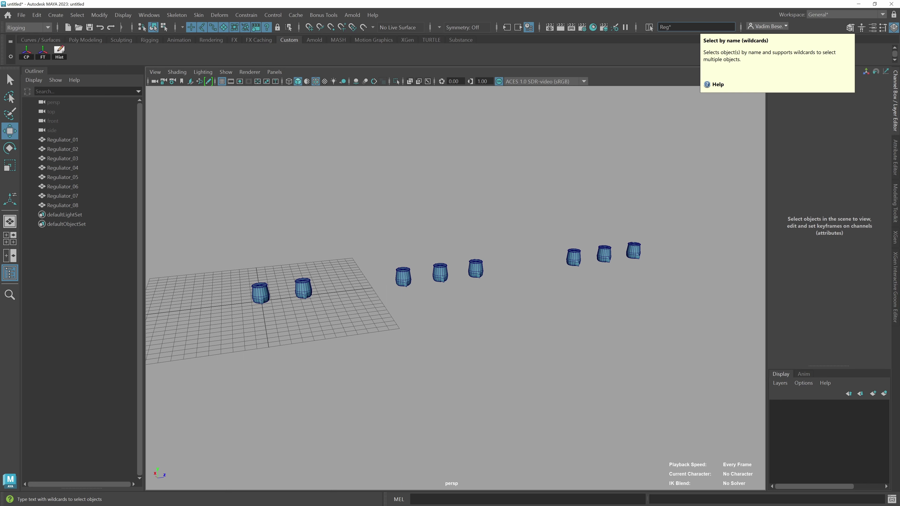
key(Return)
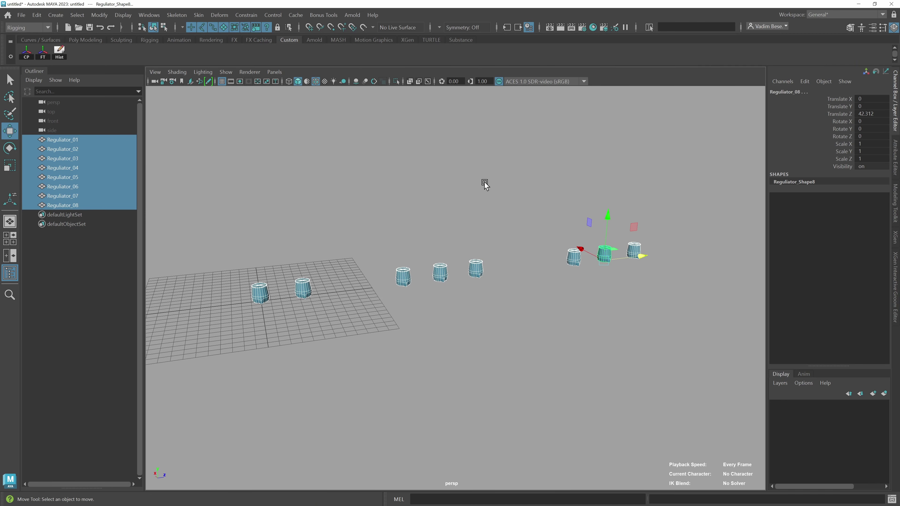
click(485, 183)
mouse_move(484, 183)
alt+mouse_down()
mouse_move(544, 192)
mouse_move(531, 179)
alt+mouse_up()
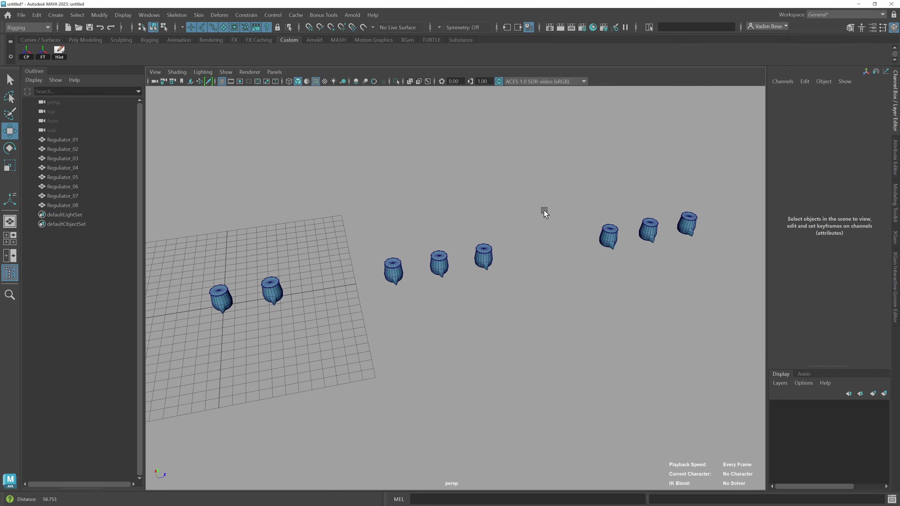
Select and frame Reguliator_01, then set a trial key on its Rotate Y
click(275, 302)
key(f)
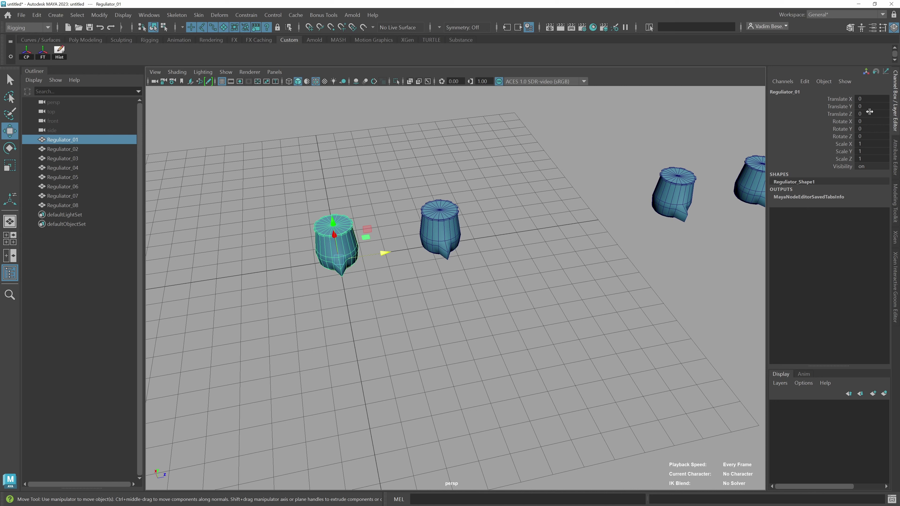
right_click(845, 130)
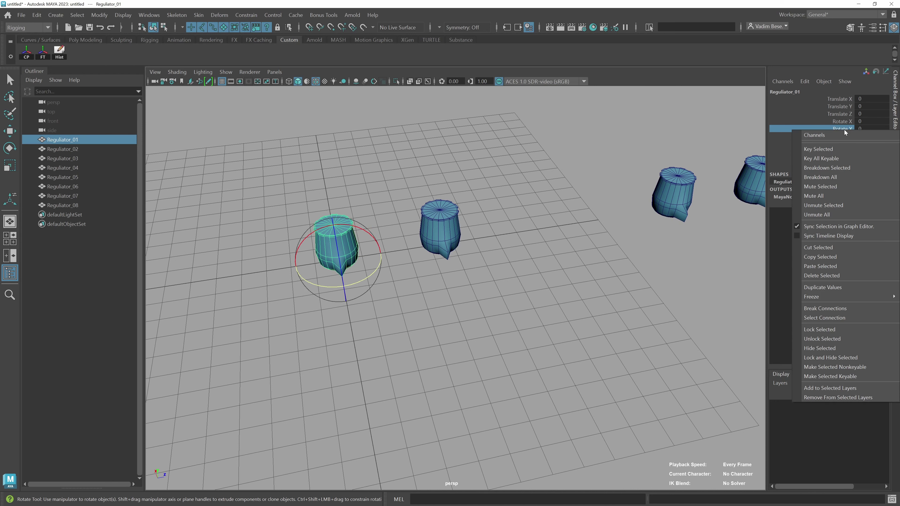
click(831, 151)
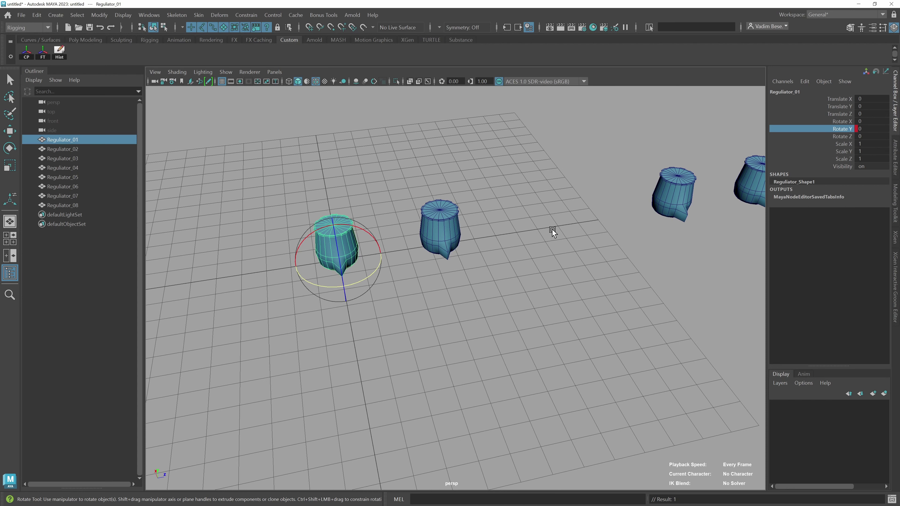
Reselect the Rotate Y channel and undo the trial key
click(837, 144)
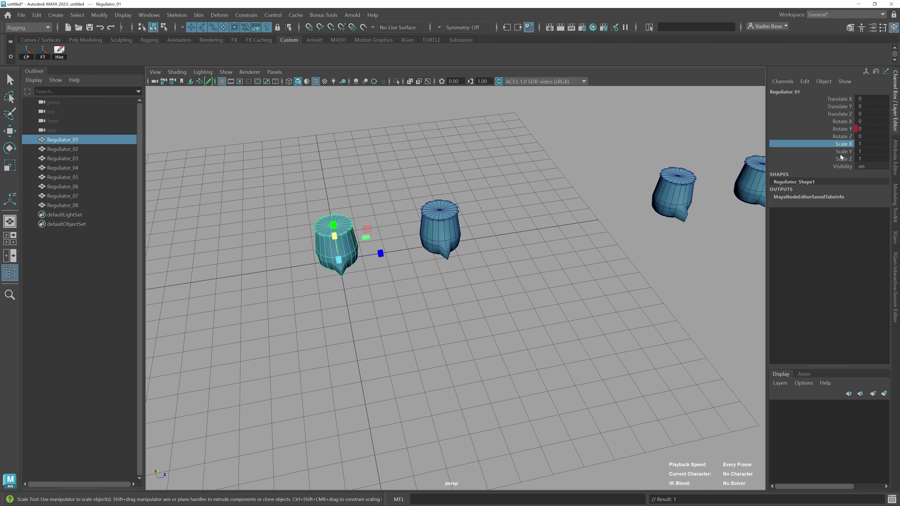
click(850, 130)
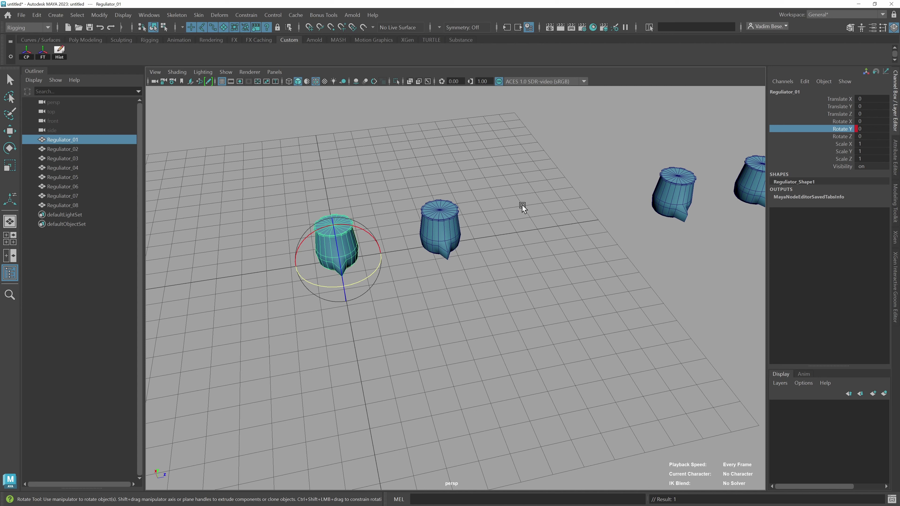
key(w)
key(ctrl+z)
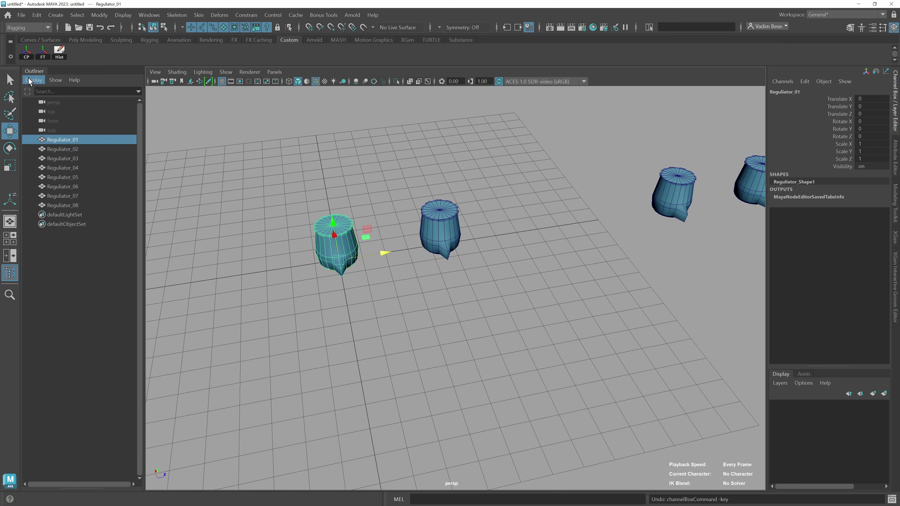
Show non-DAG nodes in the Outliner and key Rotate Y, revealing the Reguliator_01_rotateY curve
click(36, 81)
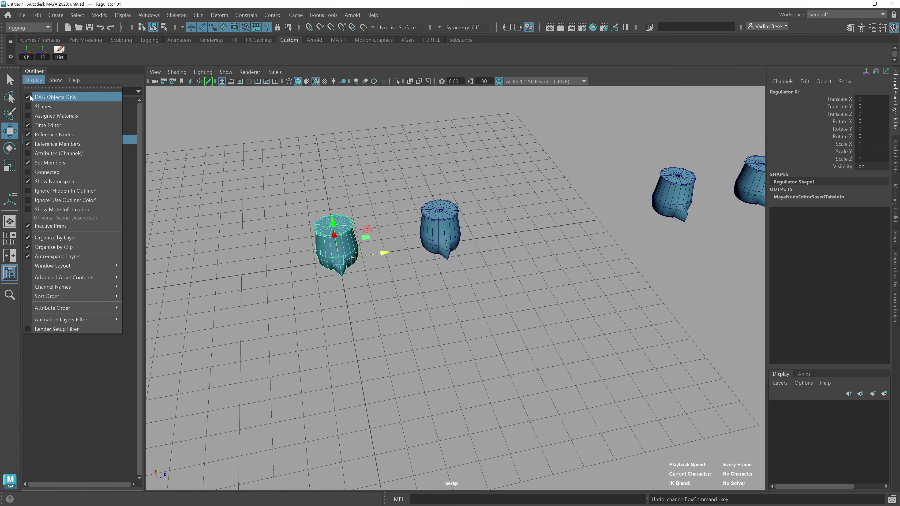
click(28, 100)
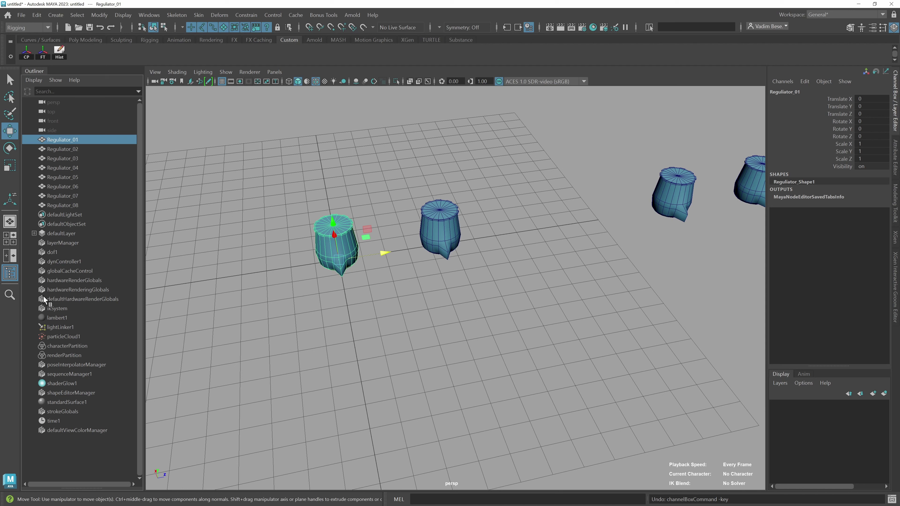
right_click(844, 131)
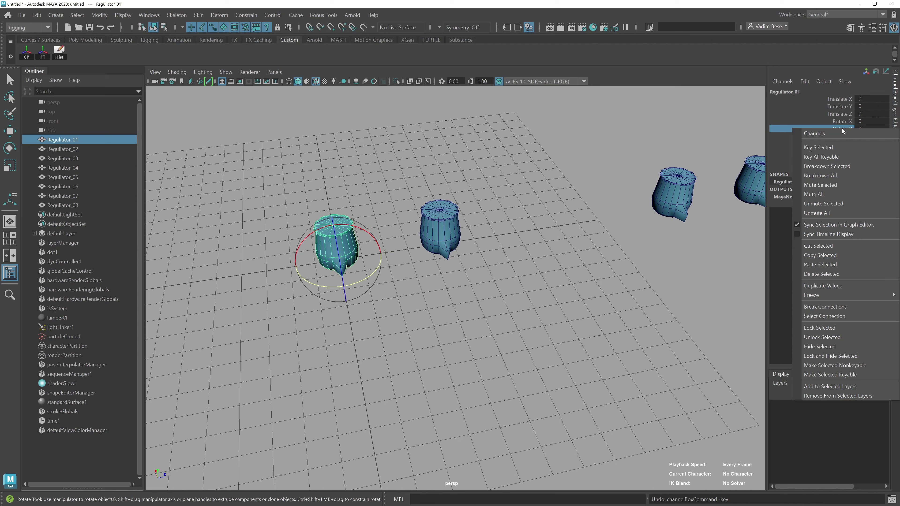
click(830, 148)
click(61, 440)
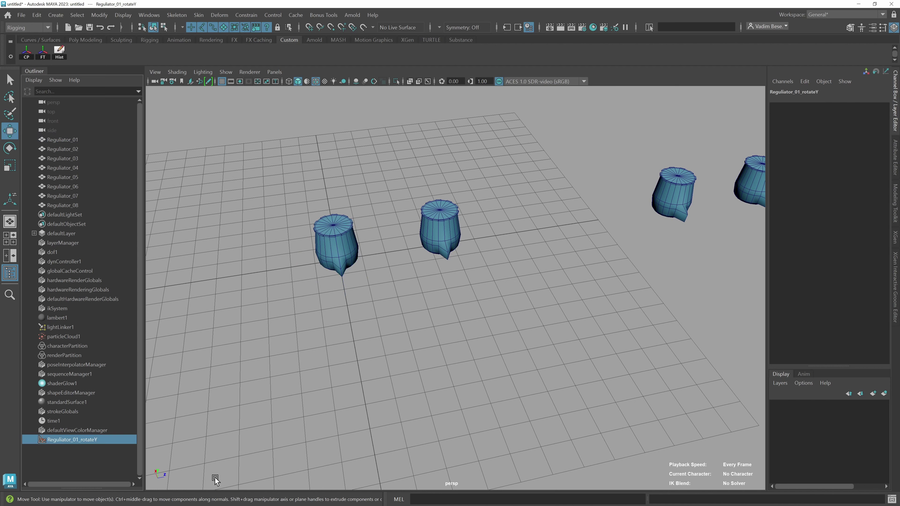
key(w)
Break Reguliator_01's Rotate Y connection to remove the curve, then reselect the knob
click(335, 252)
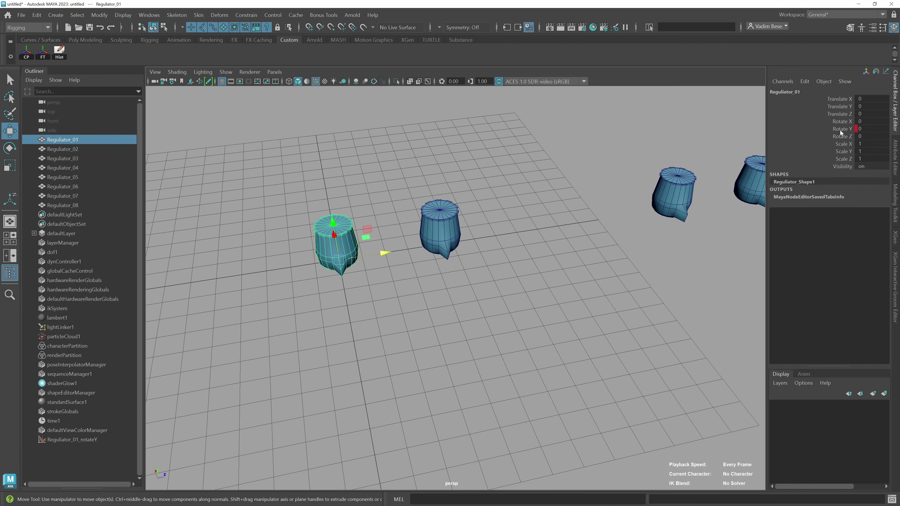
right_click(841, 131)
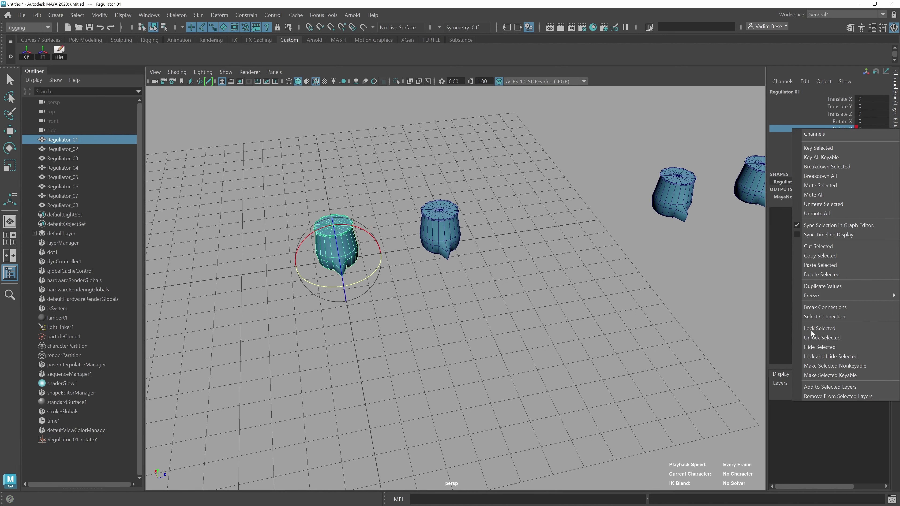
click(831, 308)
key(w)
click(67, 442)
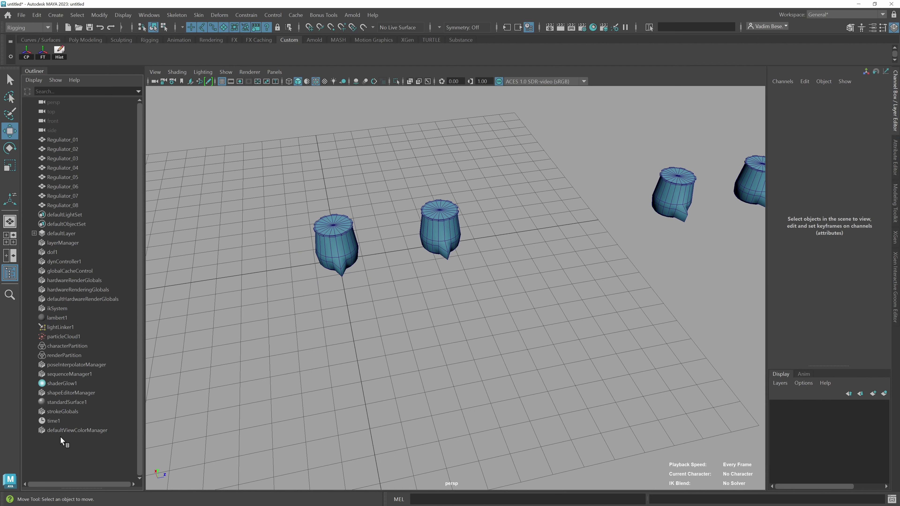
click(339, 224)
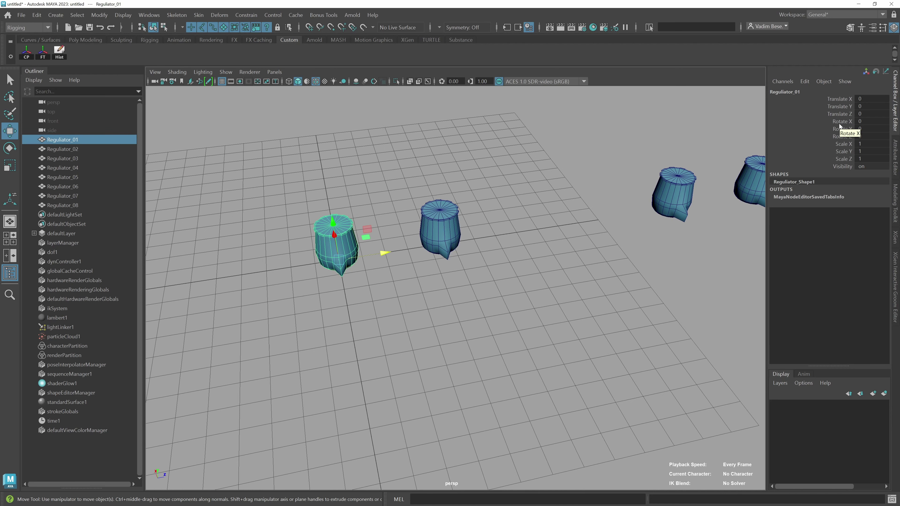
Show Reguliator_01's transform tab in the Attribute Editor and open the Rotate field's context menu
mouse_move(562, 257)
alt+right_down()
mouse_move(647, 288)
mouse_move(635, 307)
alt+right_up()
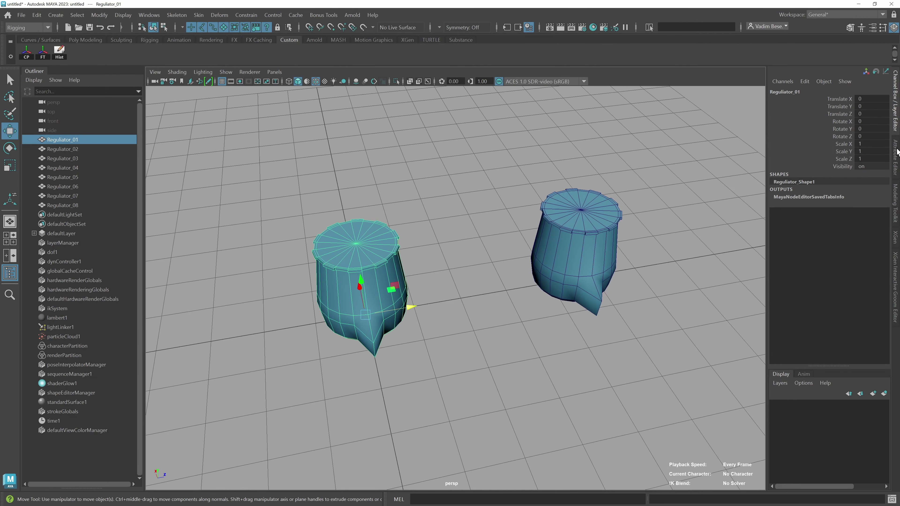
click(897, 152)
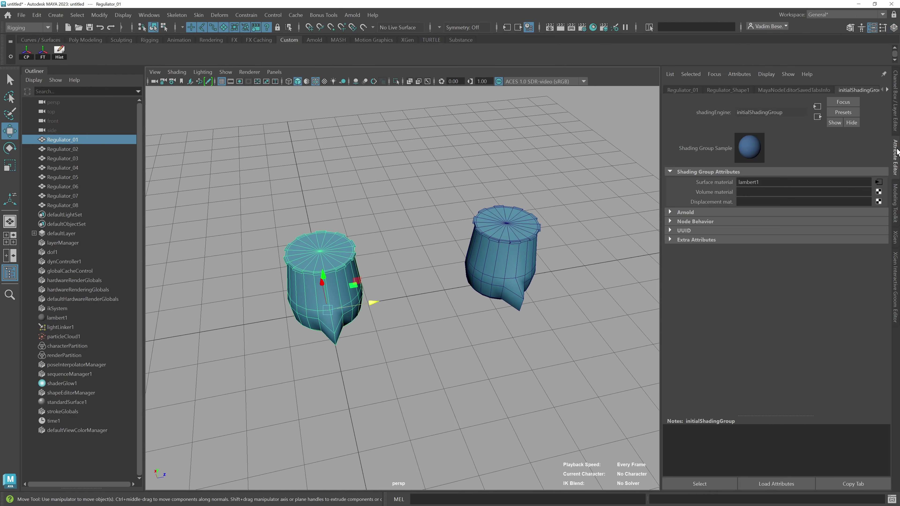
click(731, 89)
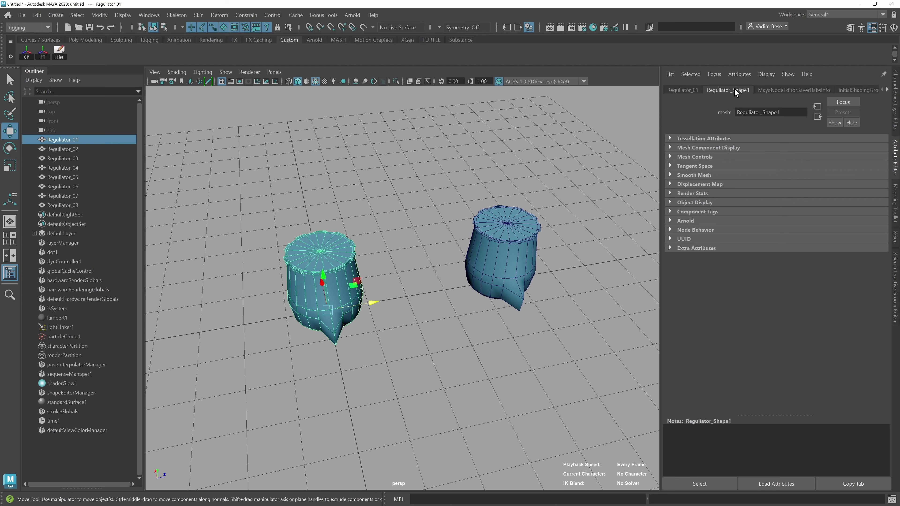
click(679, 90)
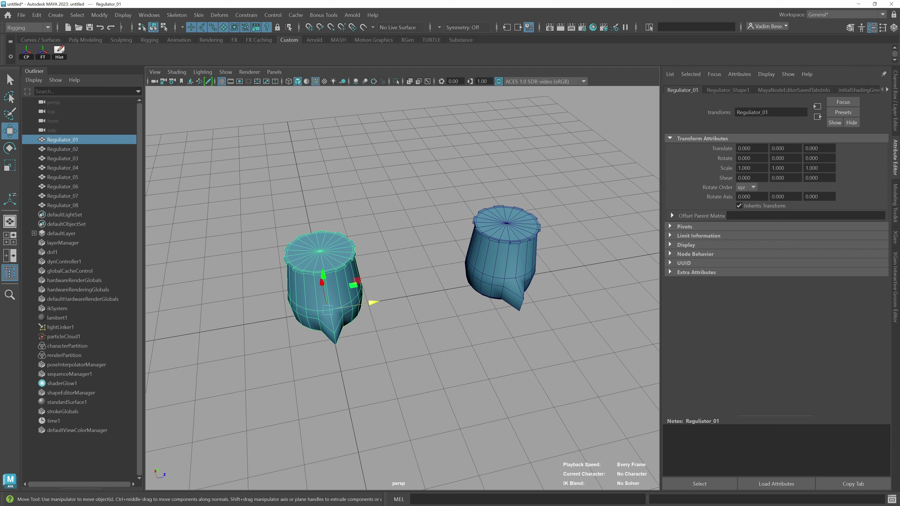
drag(744, 148, 751, 148)
click(754, 148)
right_click(760, 159)
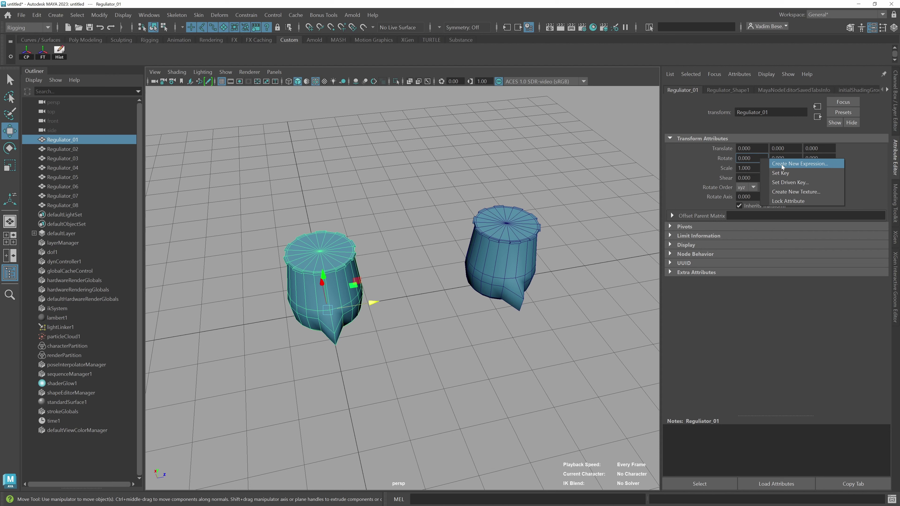
Create expression1 'Reguliator_01.rotateX = sin(frame)', close the editor, and deselect
click(803, 164)
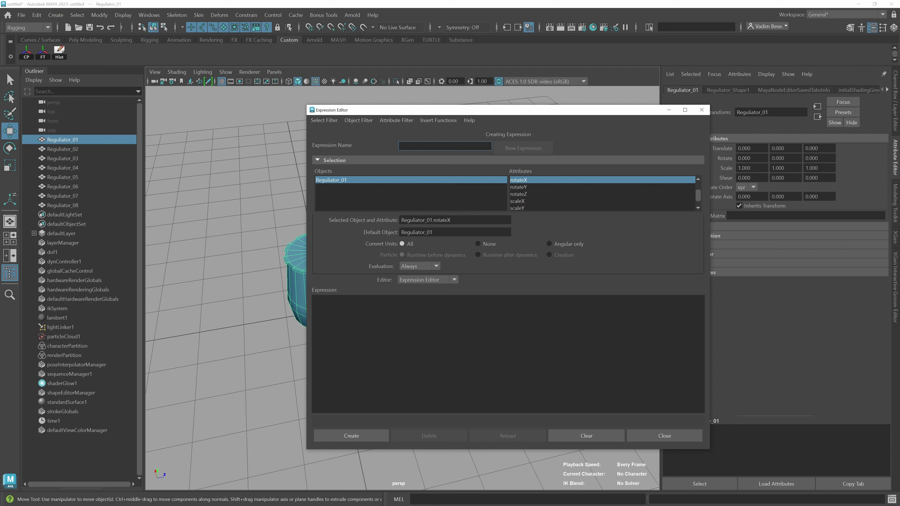
key(Tab)
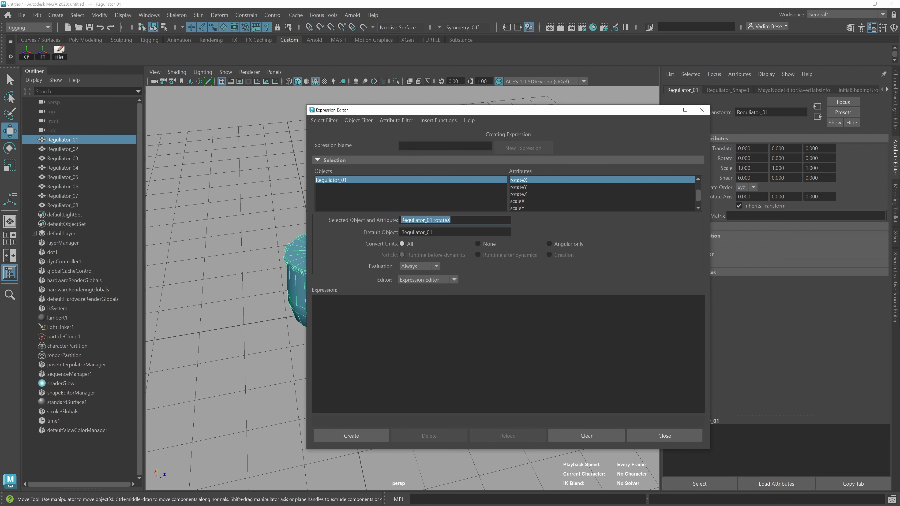
key(ctrl+c)
key(ctrl+v)
ctrl+scroll(507, 355, up, 2)
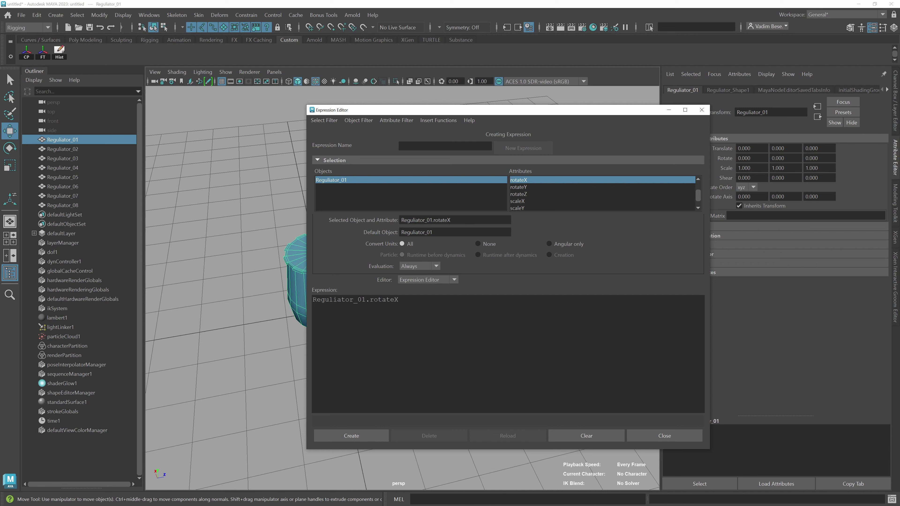
ctrl+scroll(506, 355, up, 2)
text( = )
text(sin()
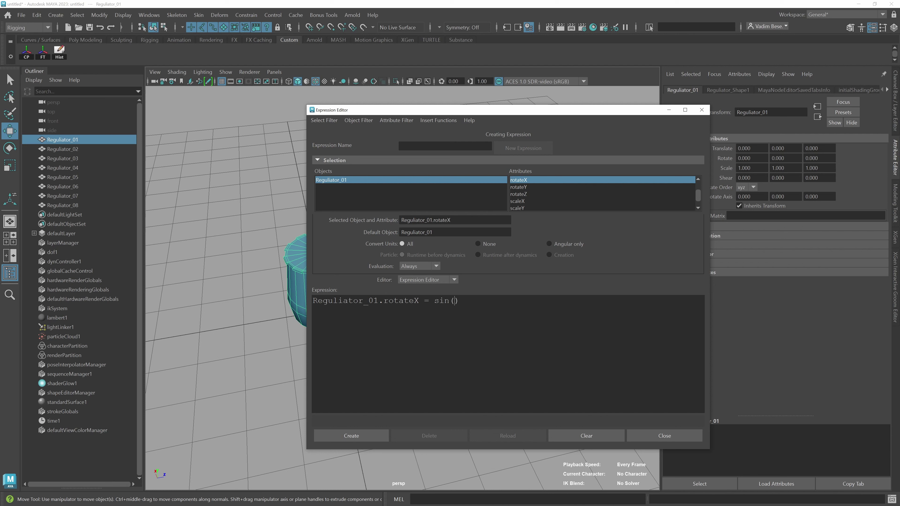
text(fram)
text(e)
click(373, 435)
click(668, 436)
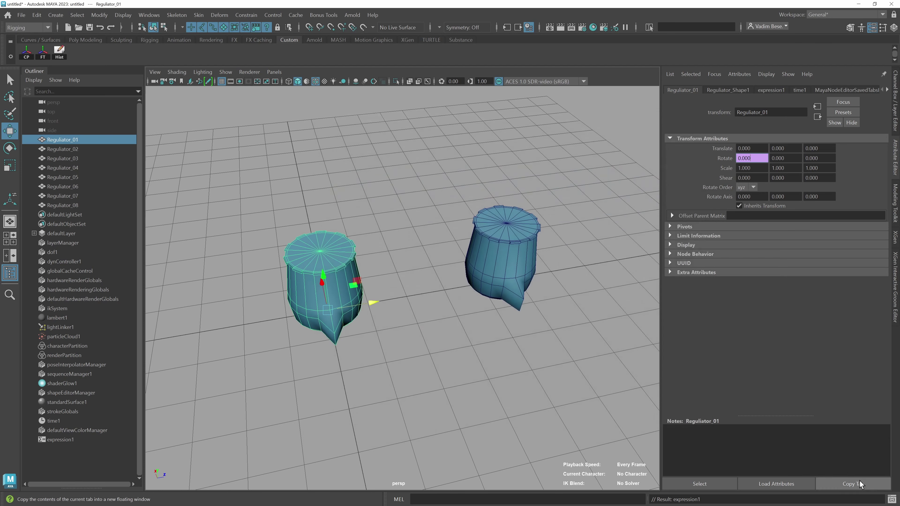
click(197, 212)
Show the Time Slider, play to frame 113, and select Reguliator_01 (Rotate X -0.097)
key(space)
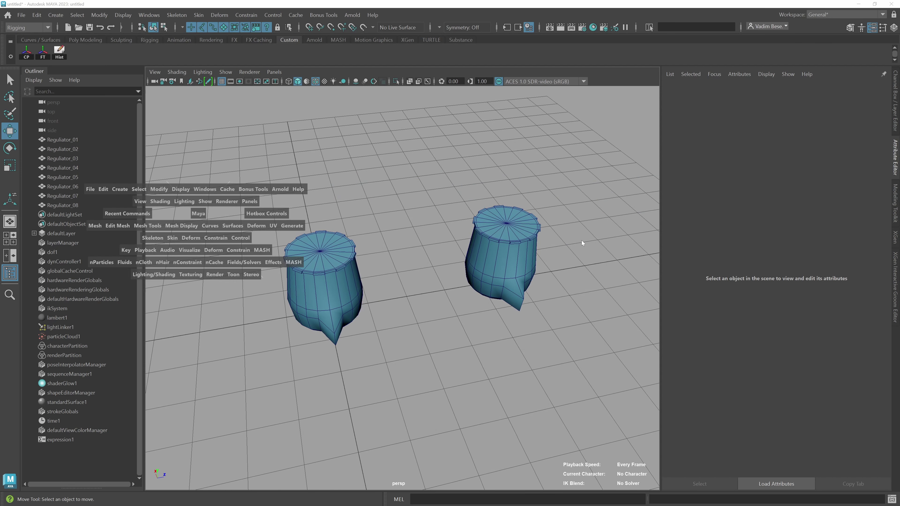
drag(583, 243, 580, 270)
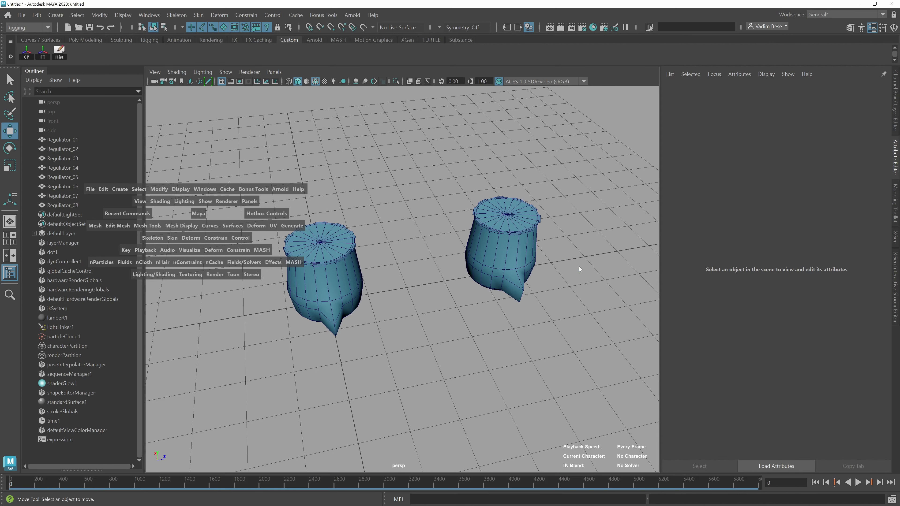
click(858, 483)
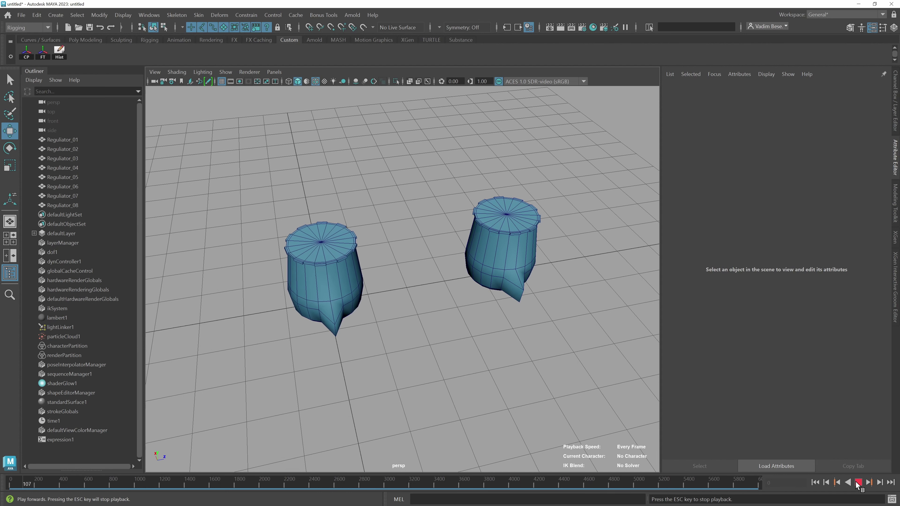
click(859, 483)
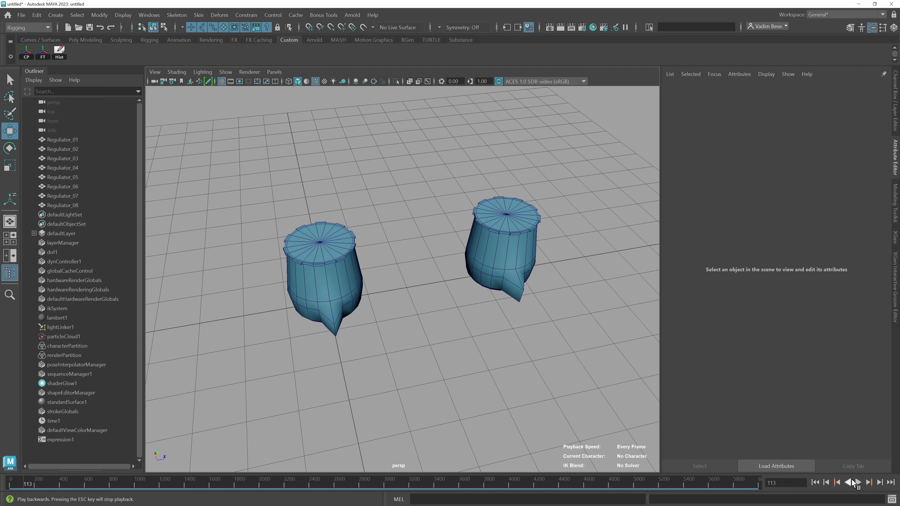
click(327, 272)
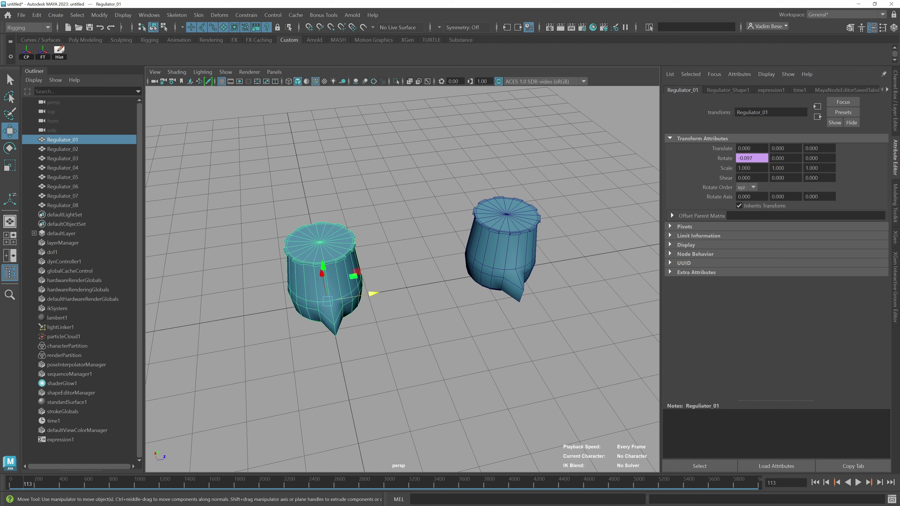
Edit the expression to 'Reguliator_01.rotateY = sin(frame)*20'
right_click(761, 158)
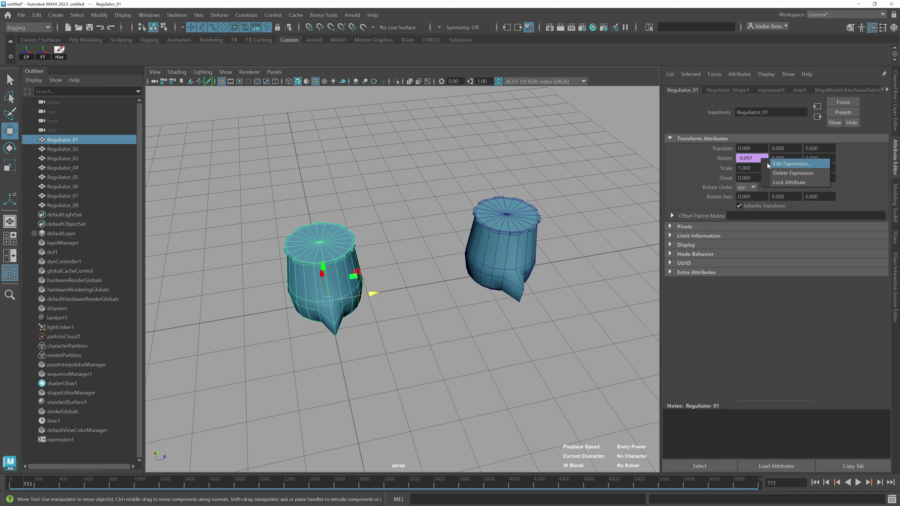
click(783, 169)
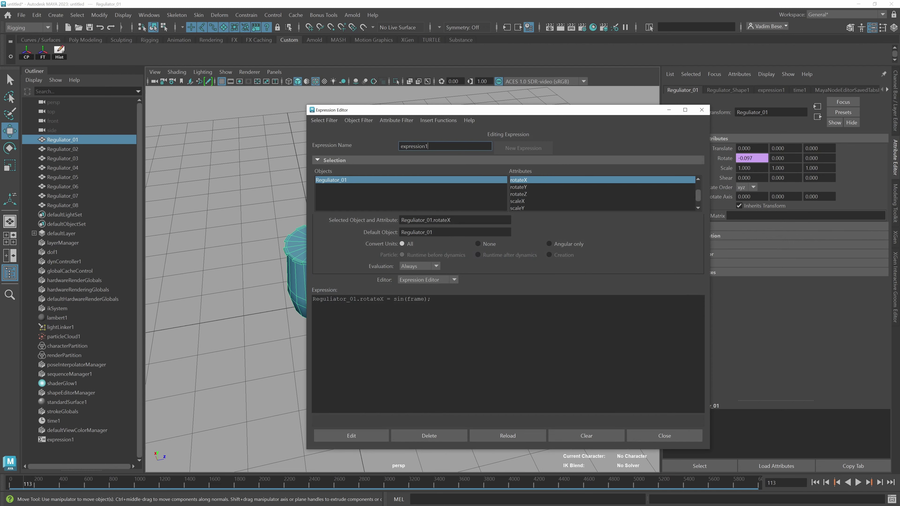
drag(380, 299, 383, 299)
ctrl+scroll(384, 300, up, 2)
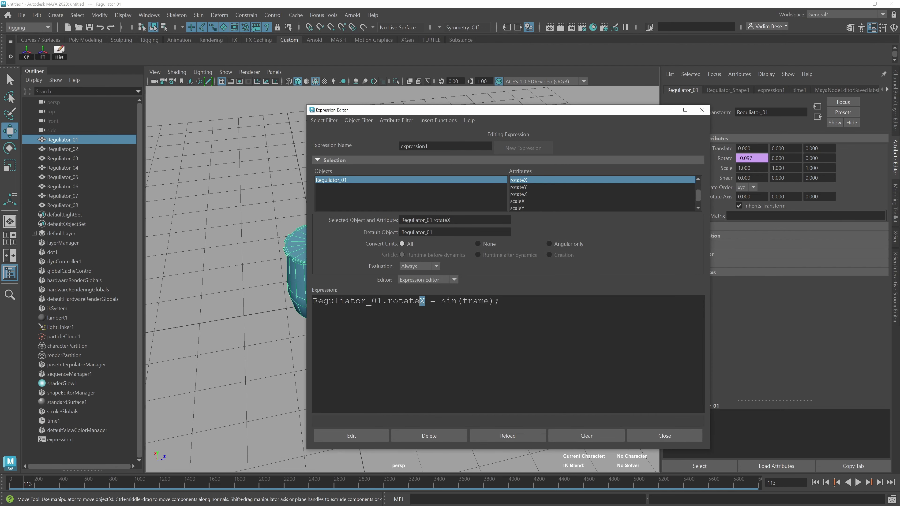
text(Y)
text(*20)
click(370, 435)
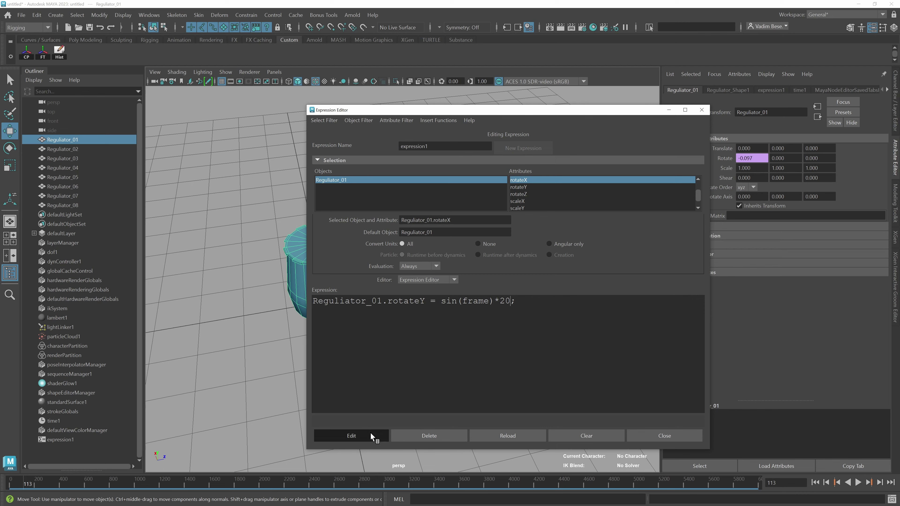
click(652, 438)
Play to frame 215 and show Reguliator_01's channels, with Rotate Y at 19.605
click(859, 482)
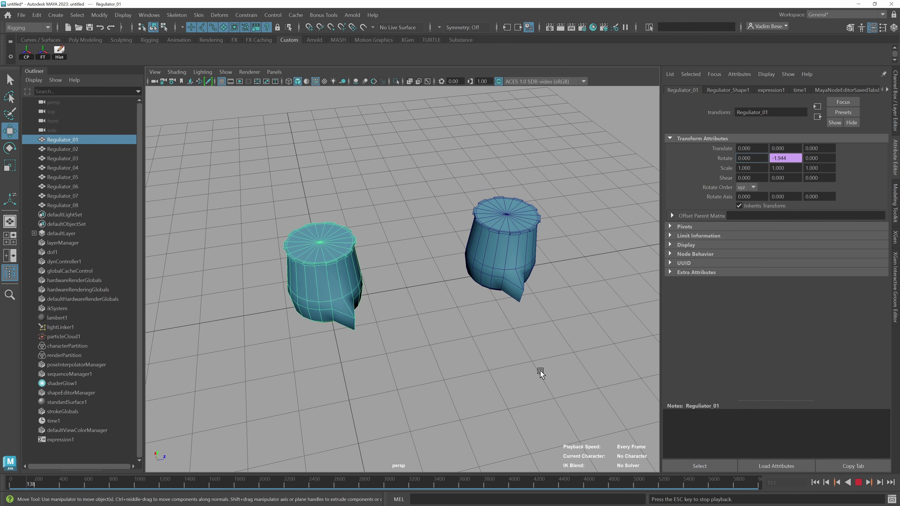
alt+drag(524, 335, 519, 342)
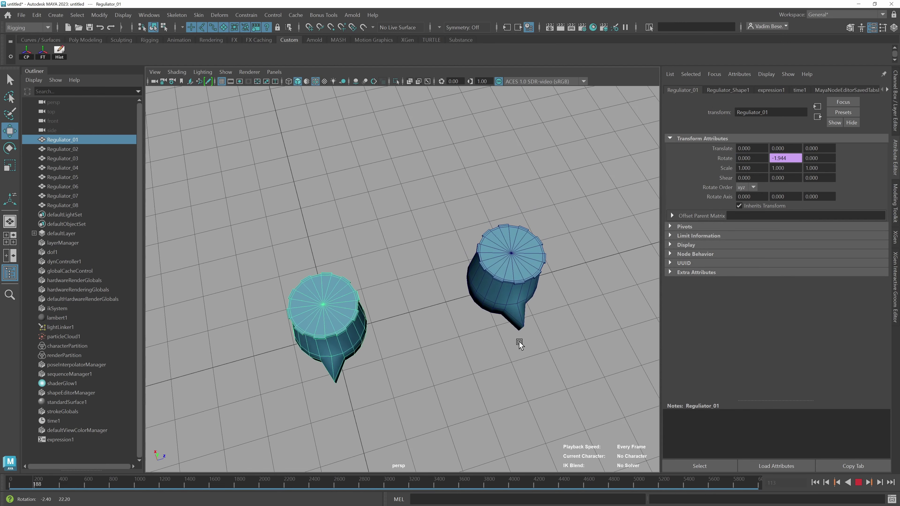
key(Escape)
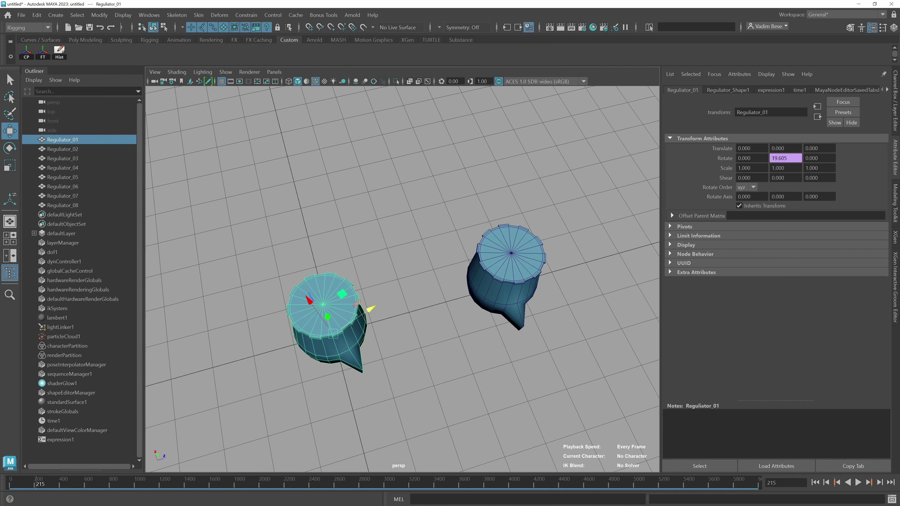
right_click(792, 160)
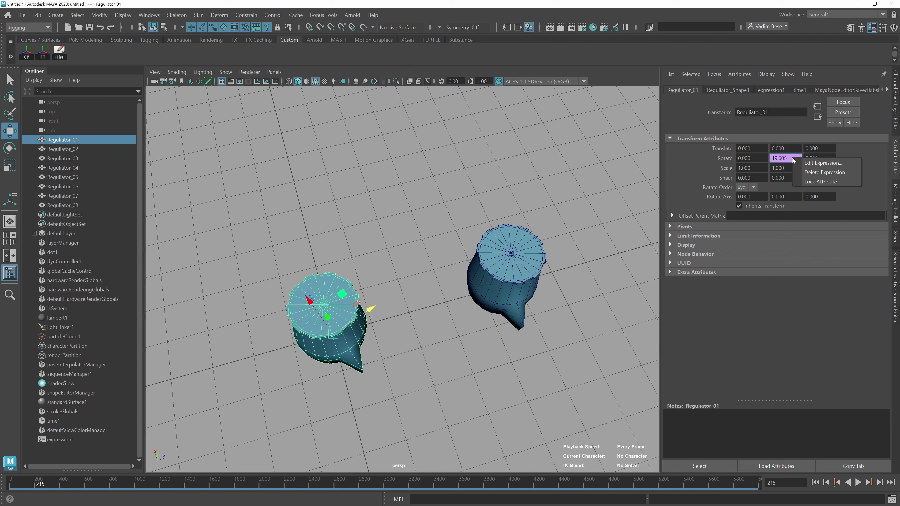
click(725, 159)
right_click(725, 159)
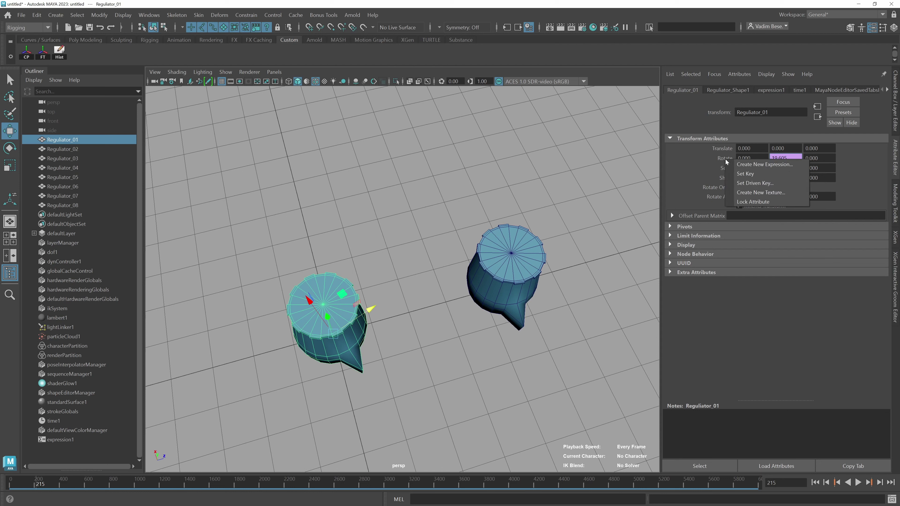
click(890, 111)
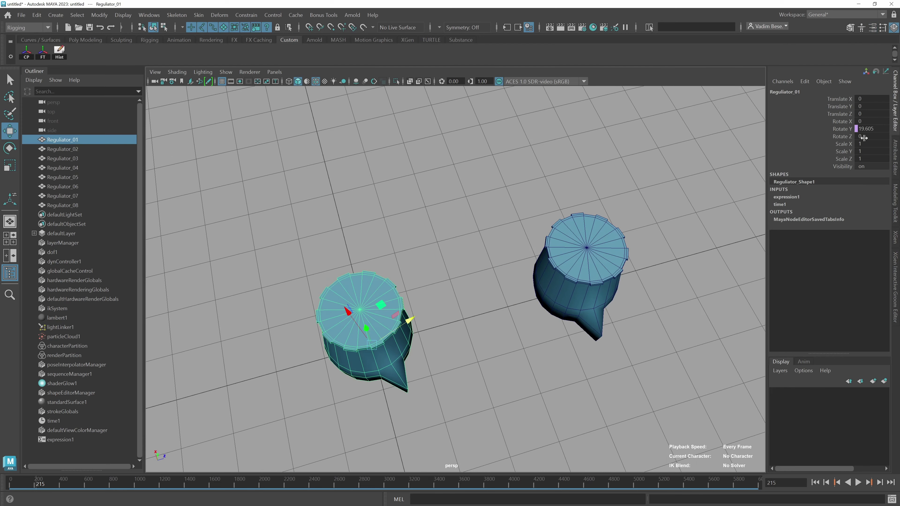
Break Rotate Y's expression connection so it stays at 19.605, then check playback and rewind to frame 0
right_click(841, 127)
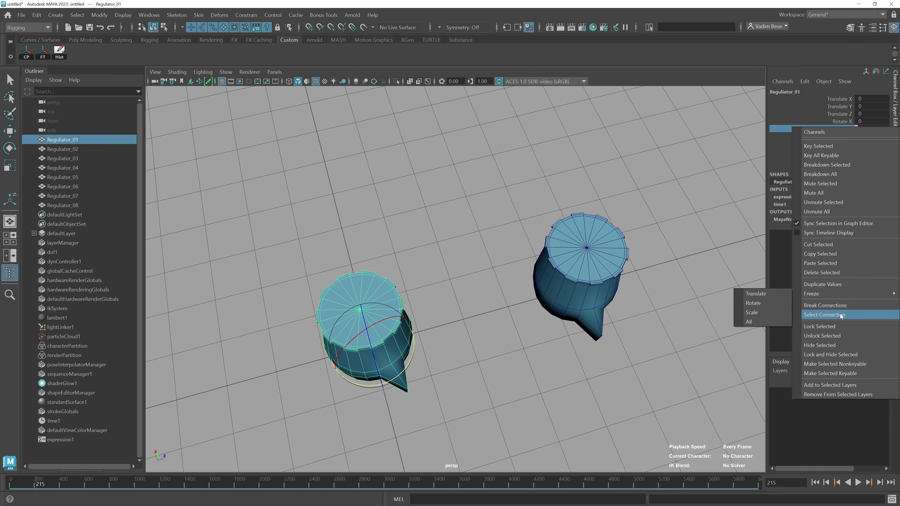
click(832, 304)
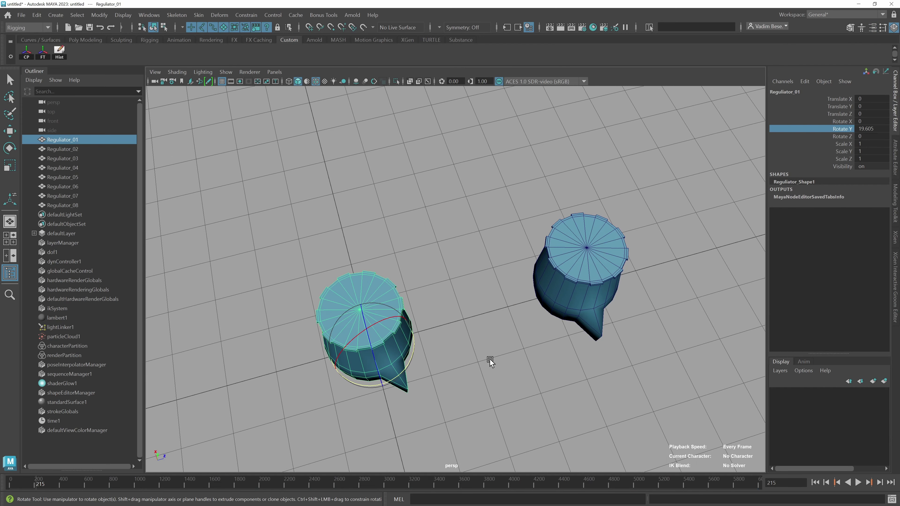
click(860, 483)
click(816, 483)
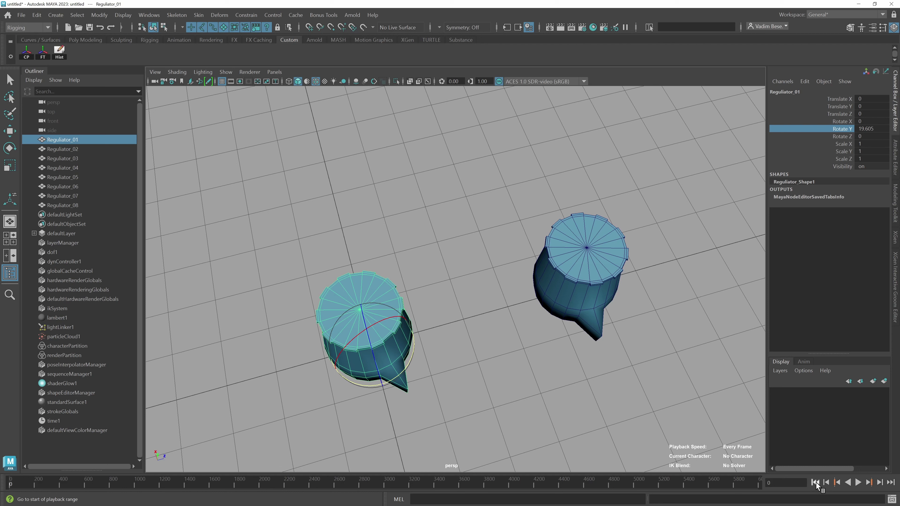
Show Reguliator_01's full attributes again and bring up the Rotate Y field's context menu
click(896, 151)
key(w)
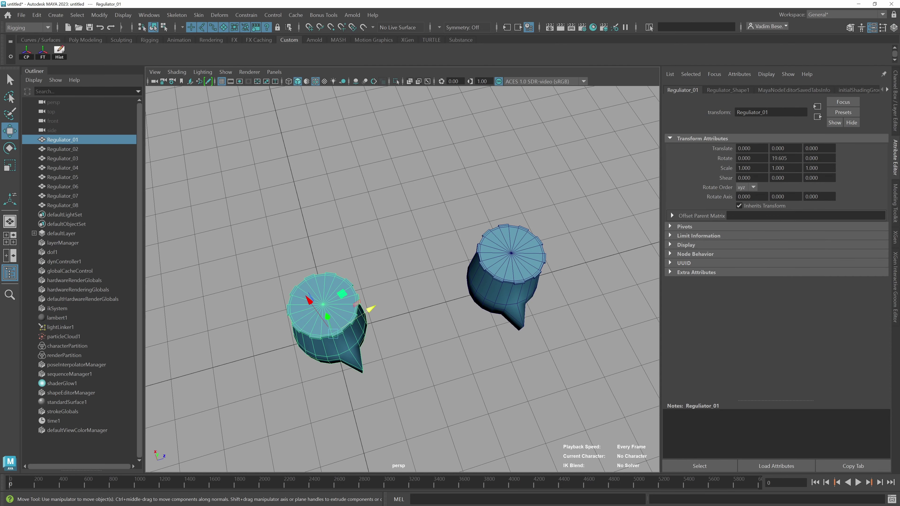
right_click(794, 158)
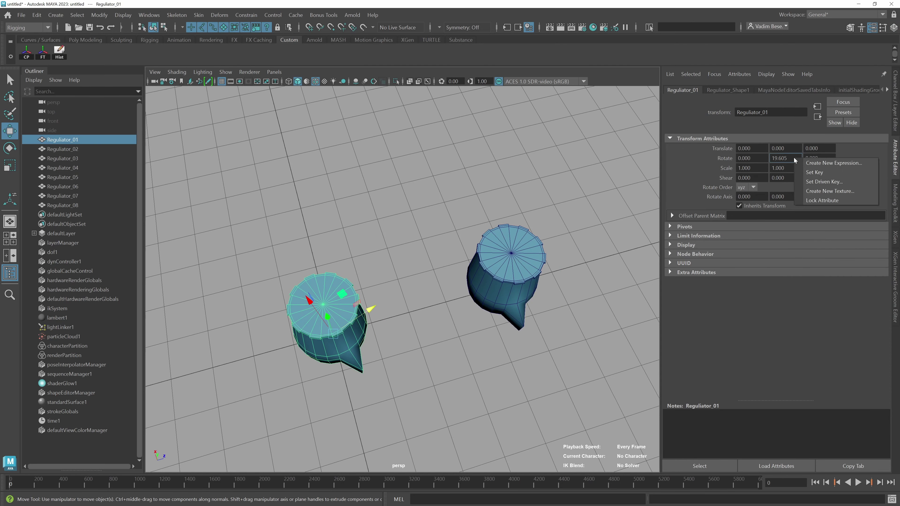
Replace the Rotate Y value with =sin(frame/20)*30, creating expression1
click(844, 163)
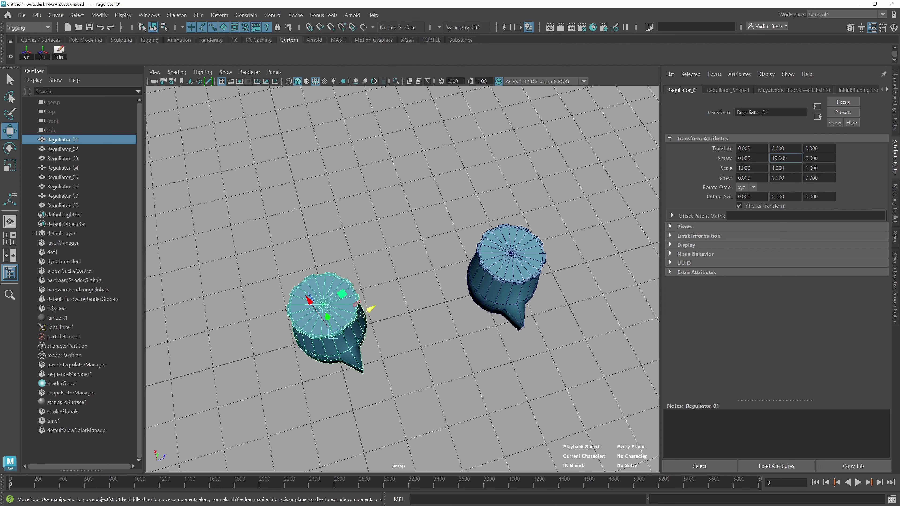
key(ctrl+a)
text(=)
text(sin)
text(()
text(rame)
text(20)
text())
text(*)
text(30)
key(Home)
key(Return)
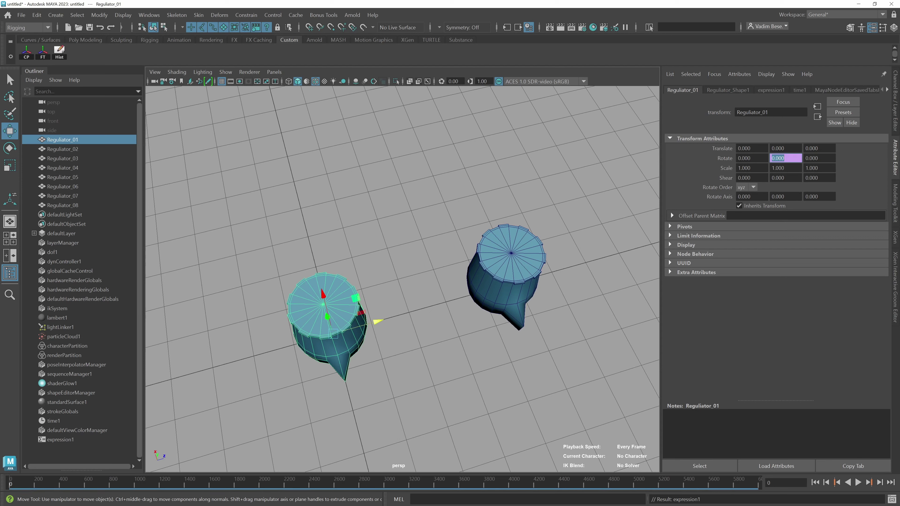
Check expression1 reads Reguliator_01.rotateY=sin(frame/20)*30, close it, and start playback
right_click(793, 158)
click(826, 161)
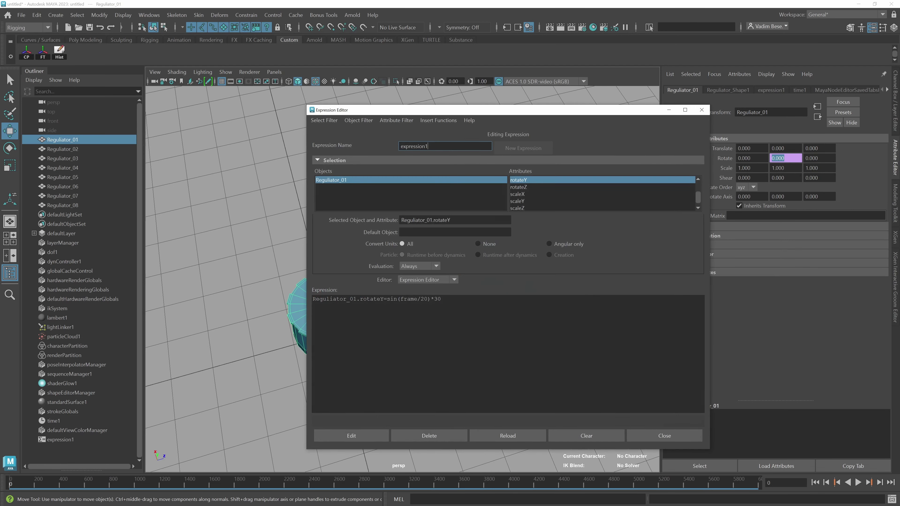
ctrl+scroll(508, 355, up, 2)
ctrl+scroll(508, 355, up, 2)
ctrl+scroll(508, 354, up, 2)
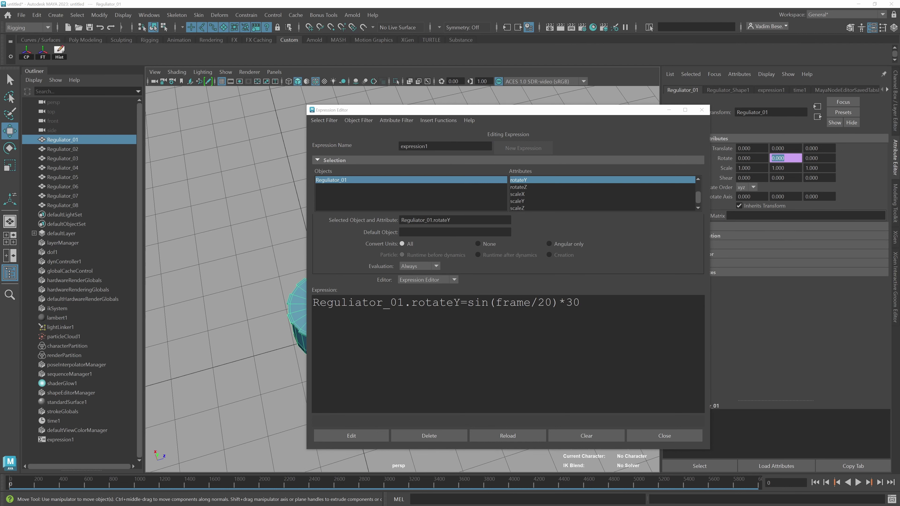
click(664, 436)
click(858, 482)
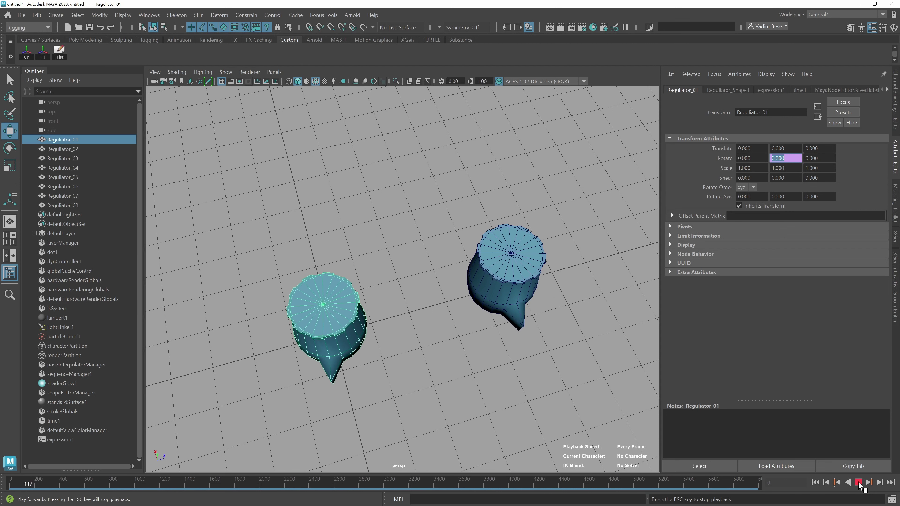
Stop playback at frame 160 (Rotate Y 29.681), then dolly in and pan to centre the right knob
click(860, 483)
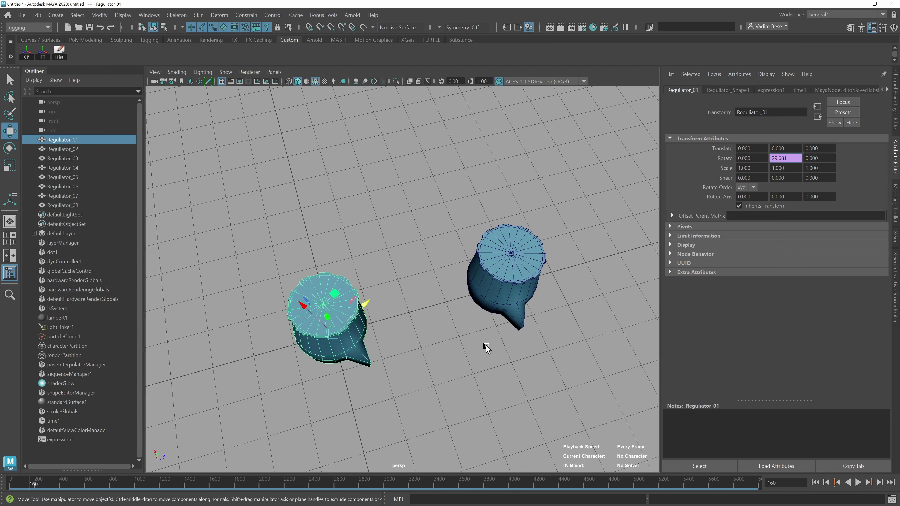
scroll(442, 353, up, 3)
scroll(498, 337, up, 3)
mouse_move(498, 336)
alt+middle_down()
mouse_move(460, 326)
mouse_move(550, 330)
alt+middle_up()
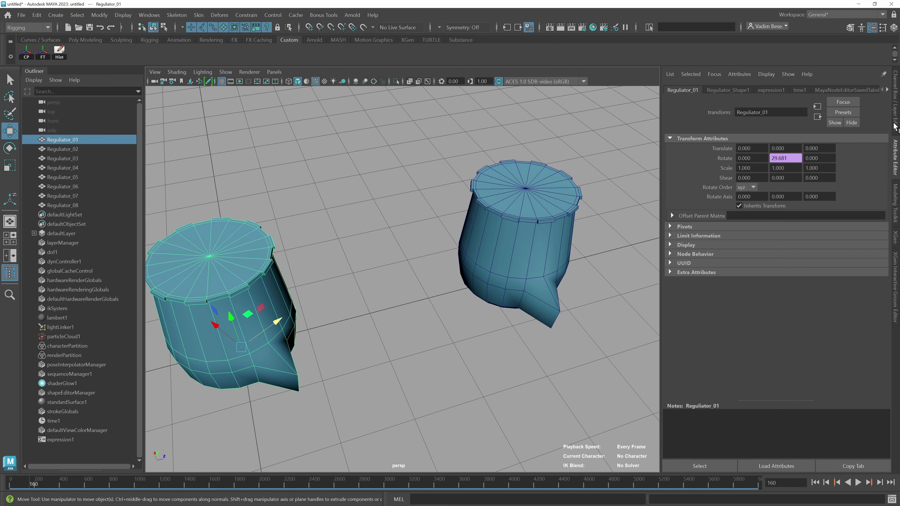